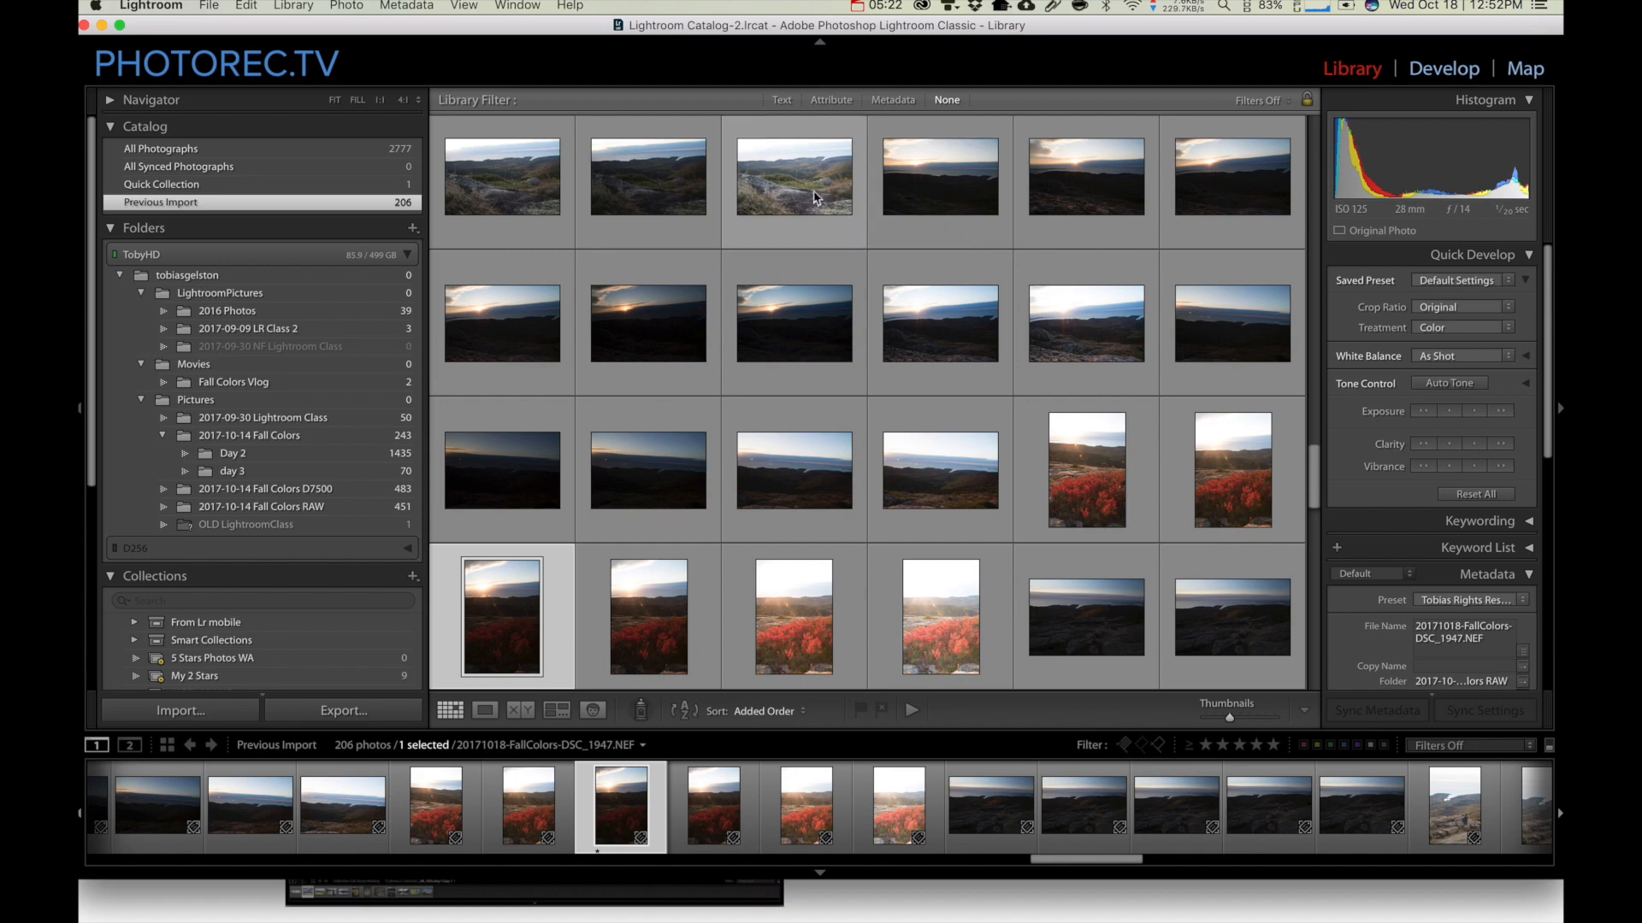
Review the imported photos one by one from DSC_1931 to DSC_1968, inspecting the rocky shoreline shot at 1:1
double_click(807, 183)
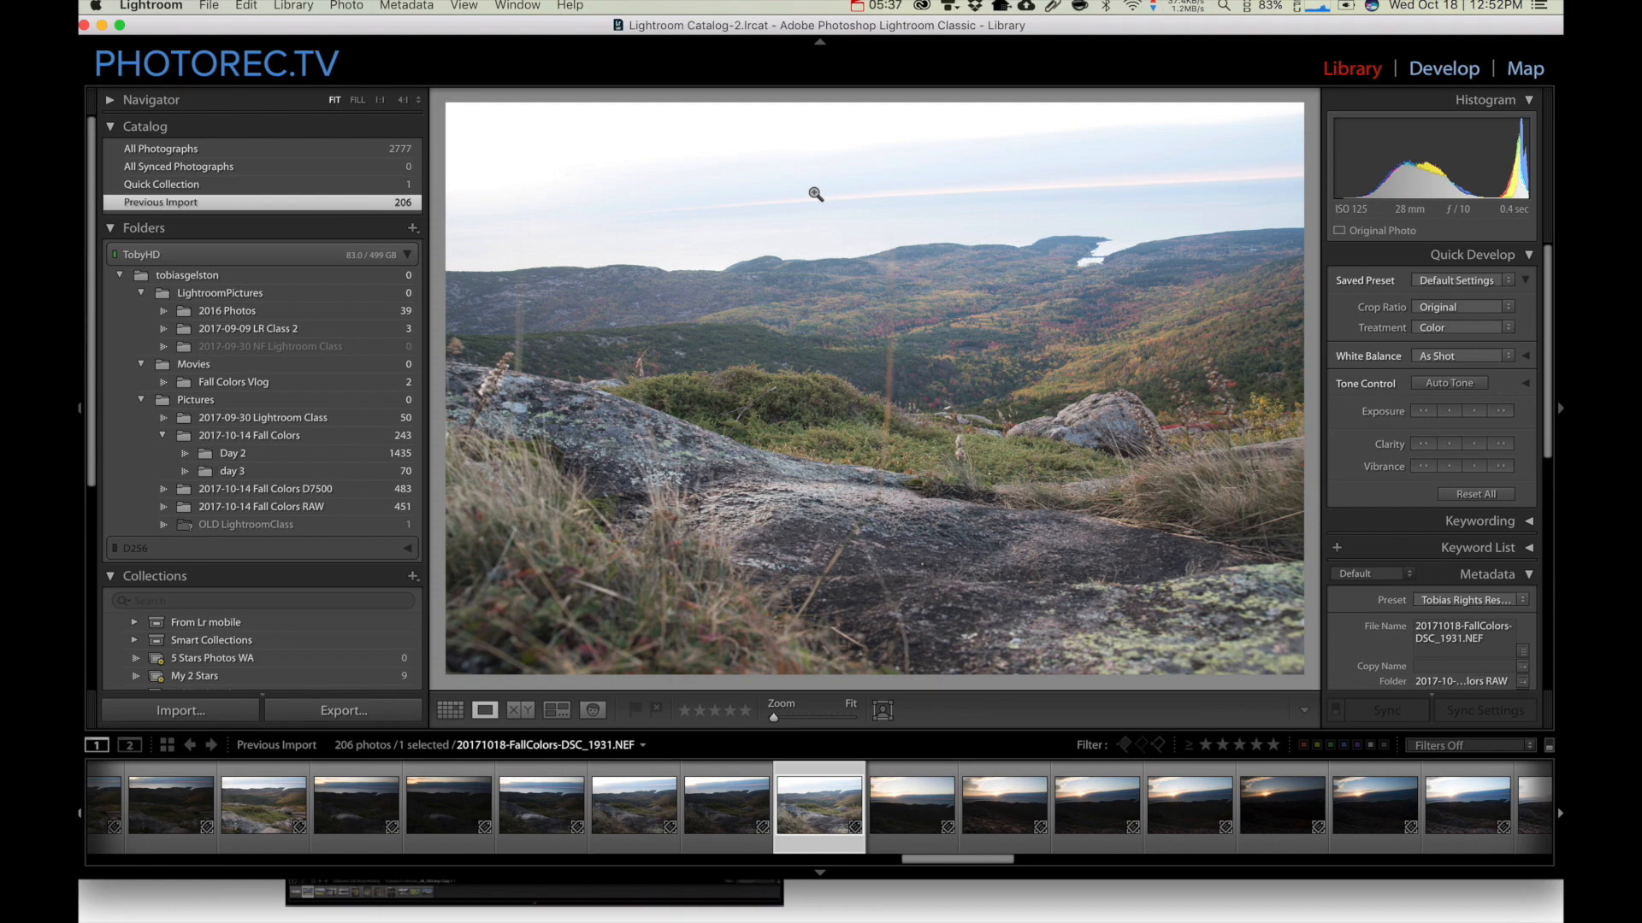
key(Right)
key(Right)
key(Right)
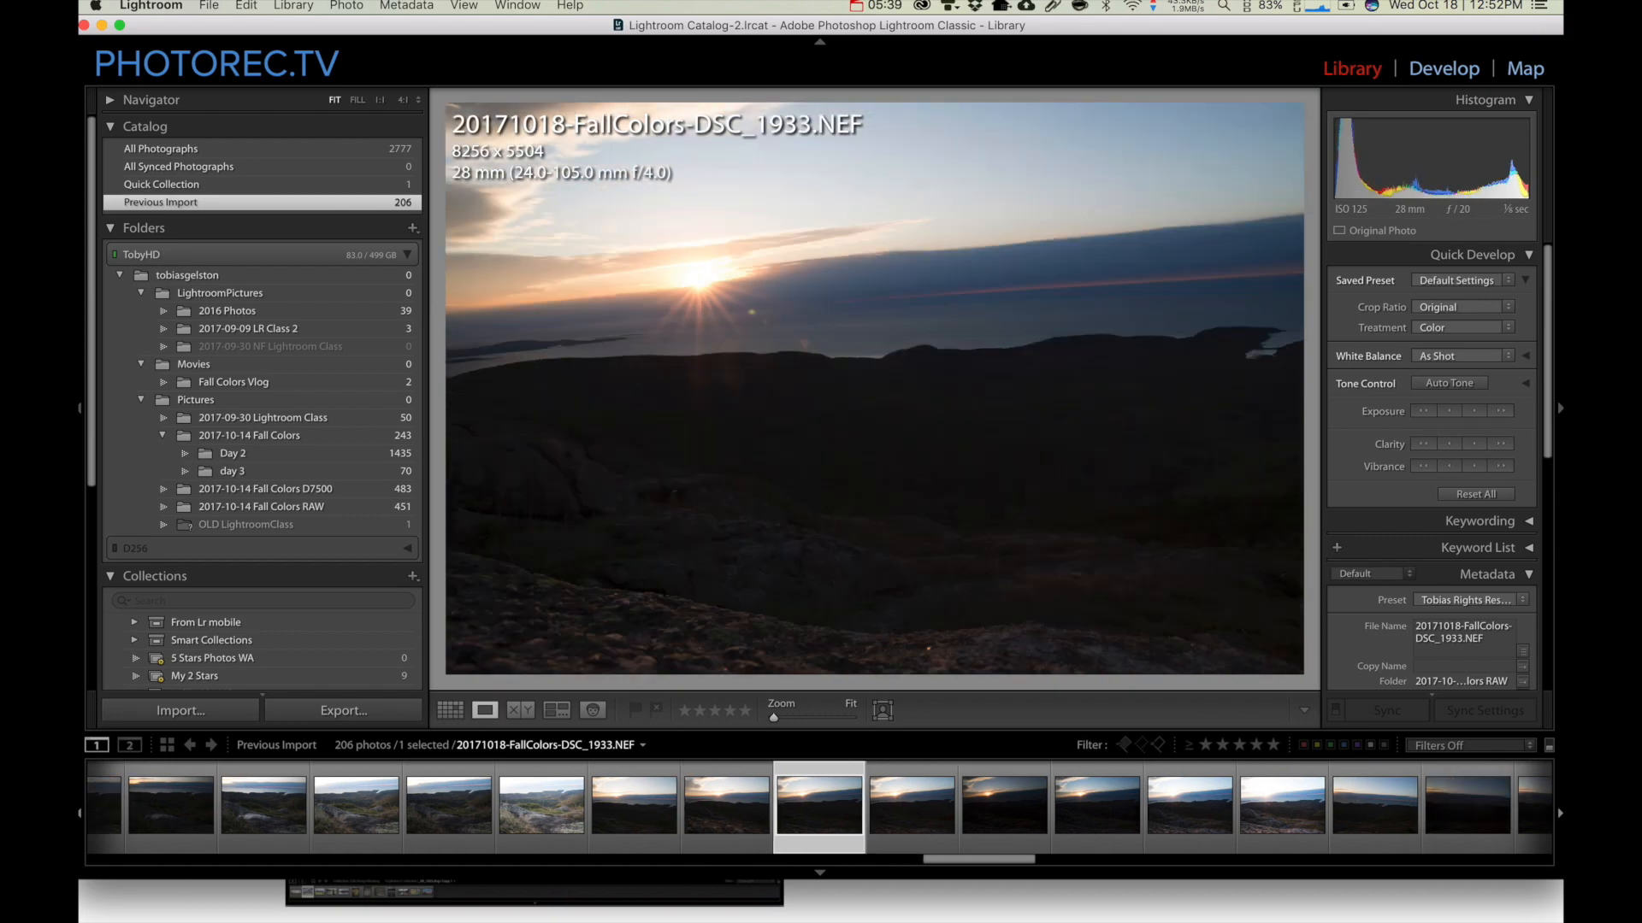
key(Right)
key(Right)
key(Right)
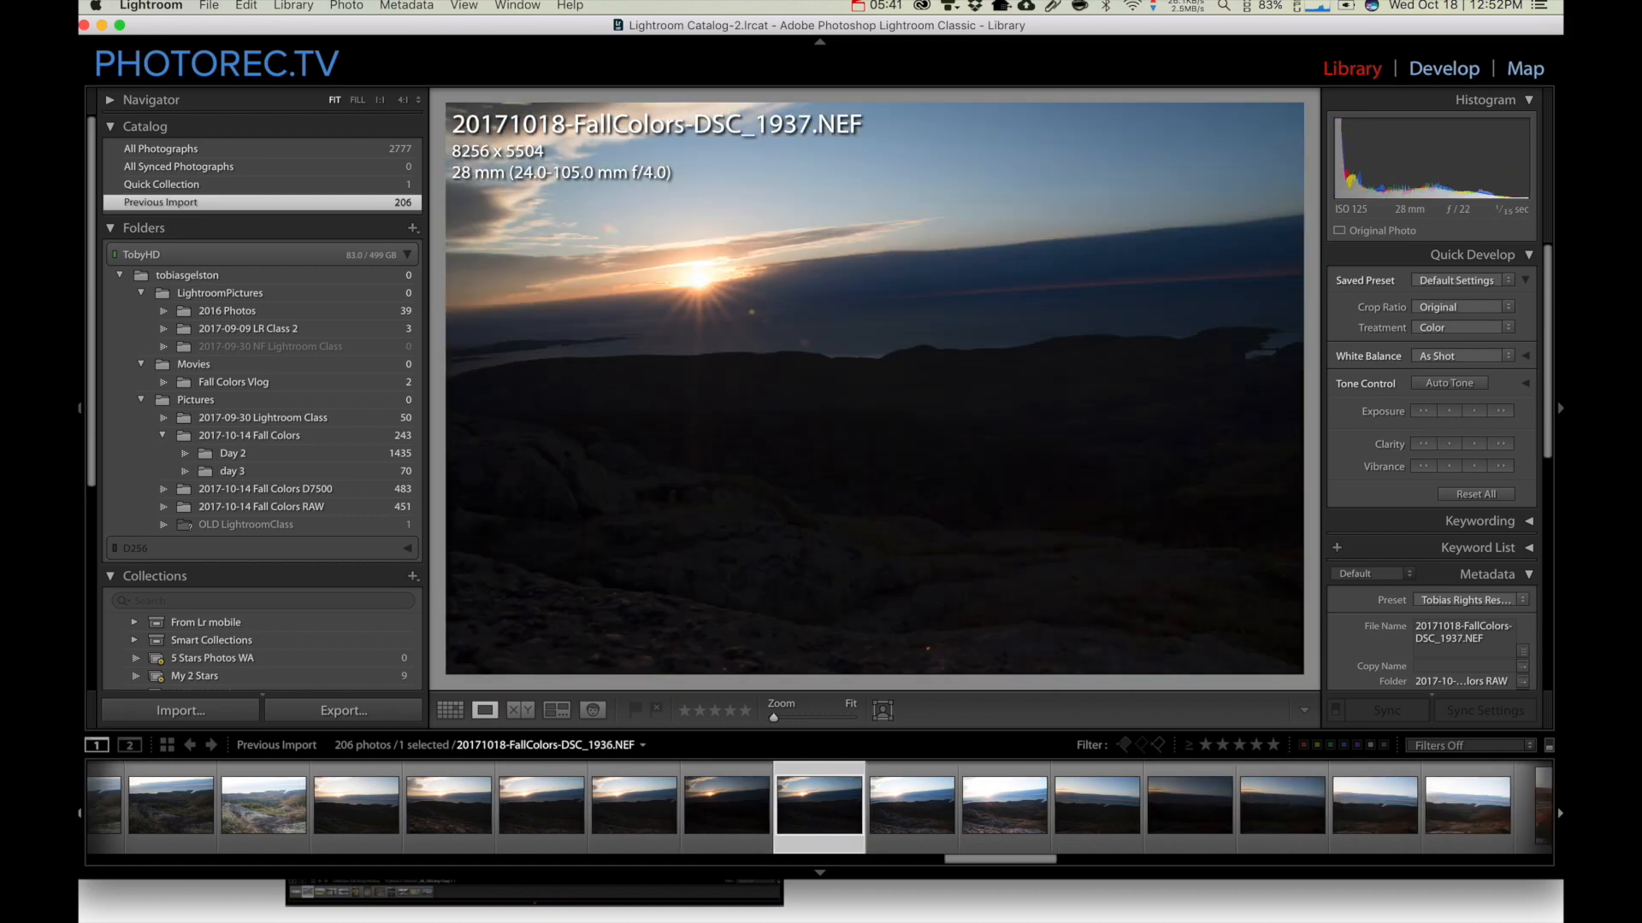
key(Right)
key(Right)
key(Right)
key(Right)
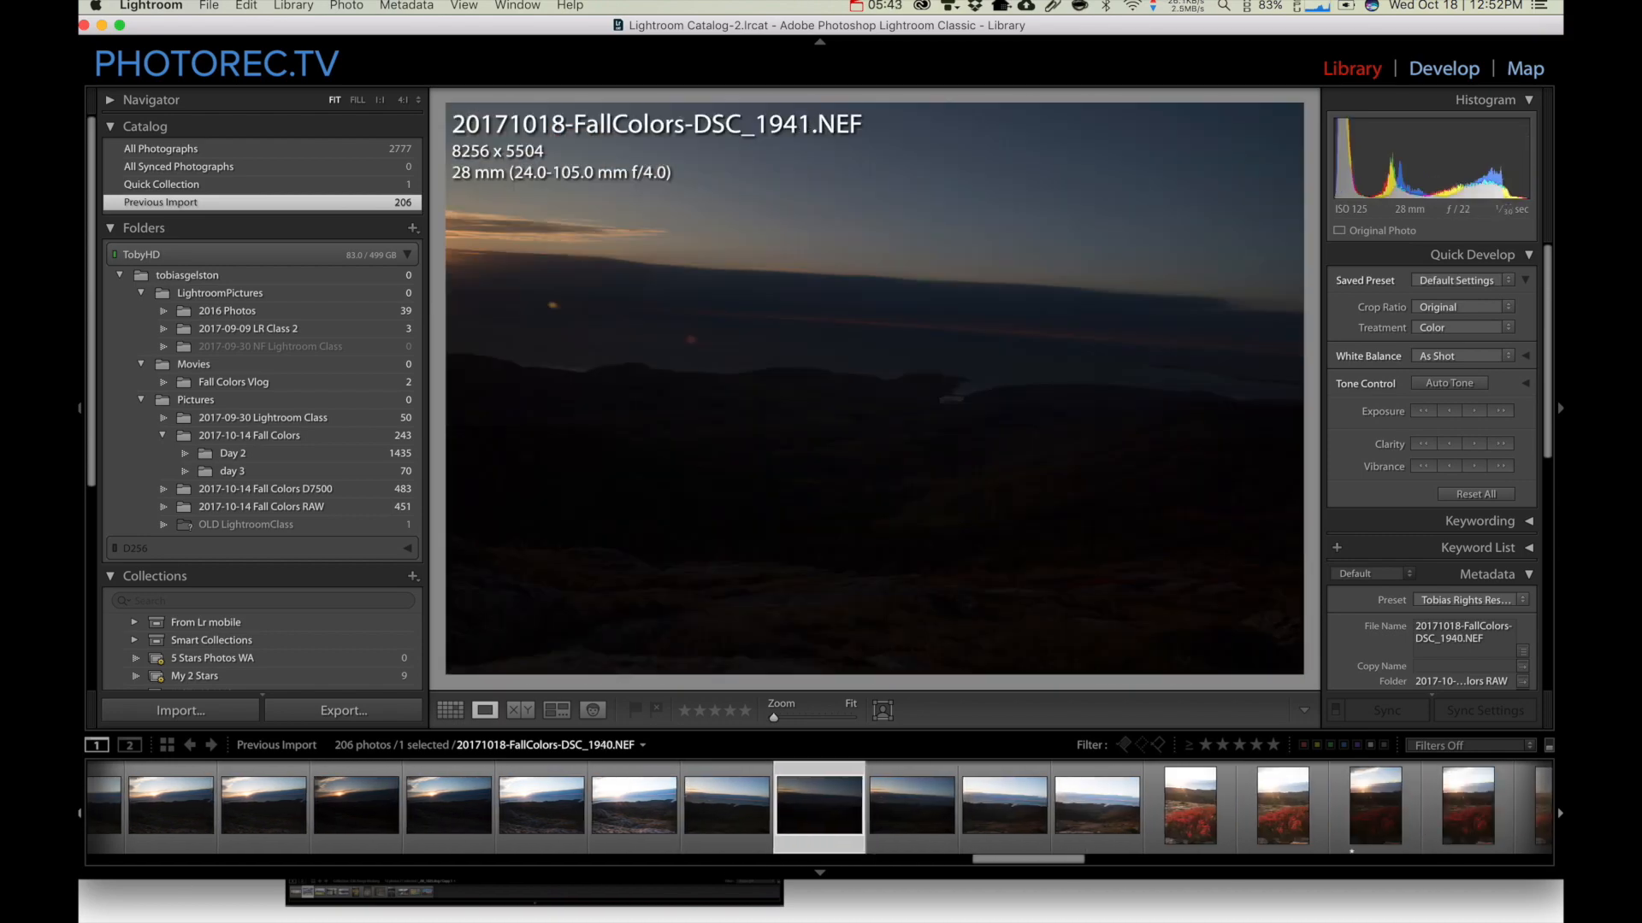
key(Right)
key(Right)
key(Right)
key(Right)
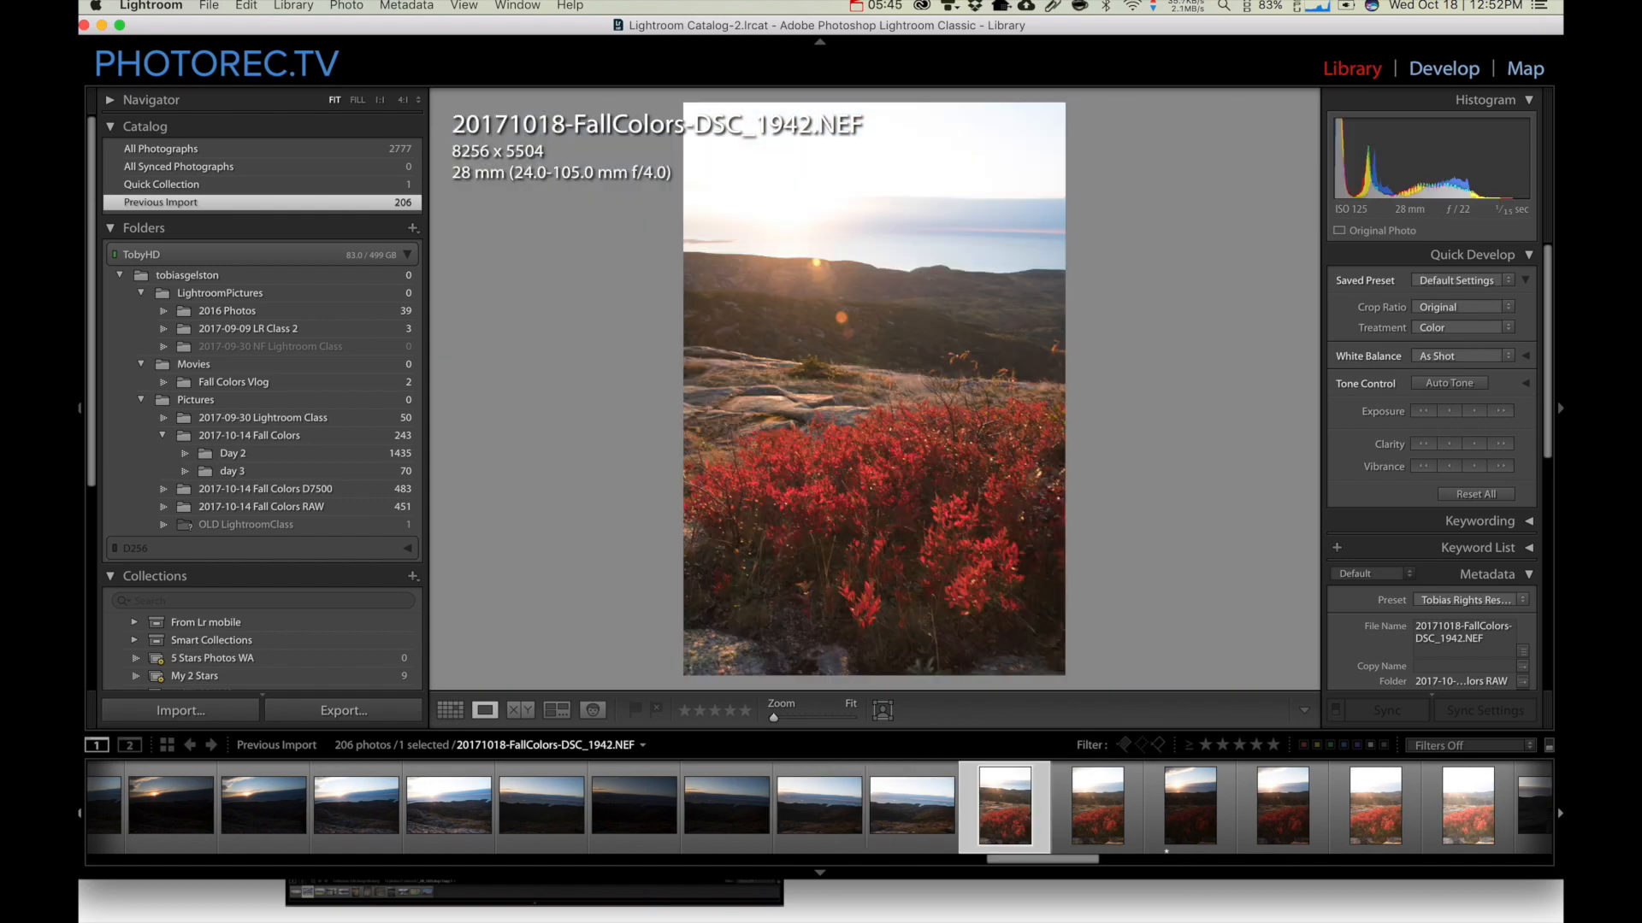
key(Right)
key(Right)
key(Right)
key(Right)
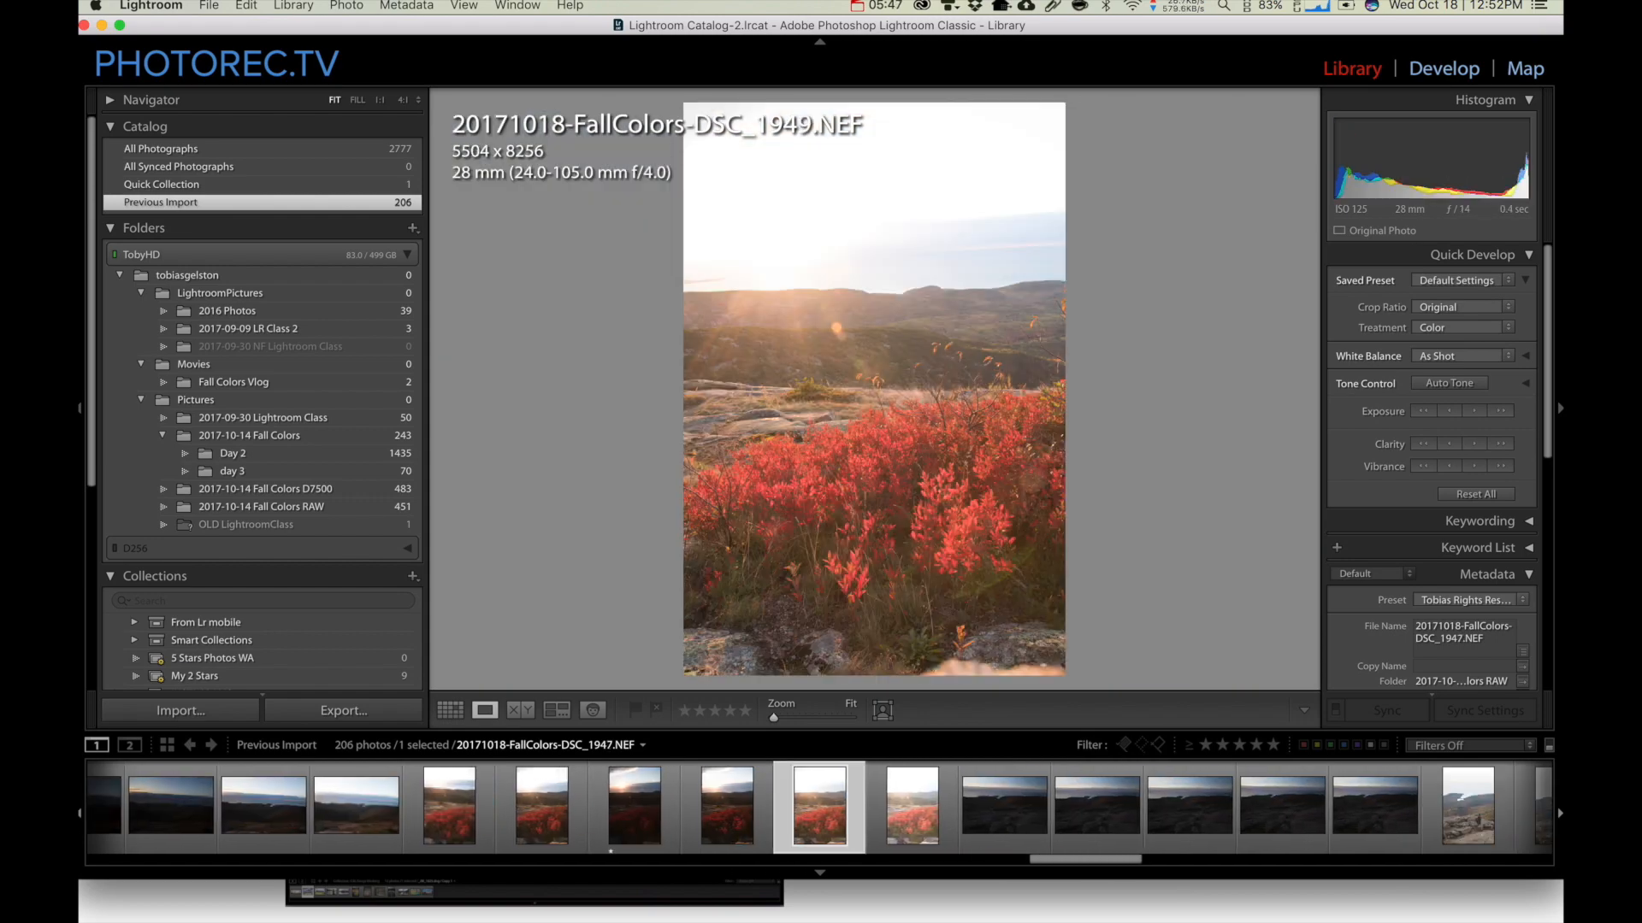
key(Right)
key(Right)
key(Right)
key(Right)
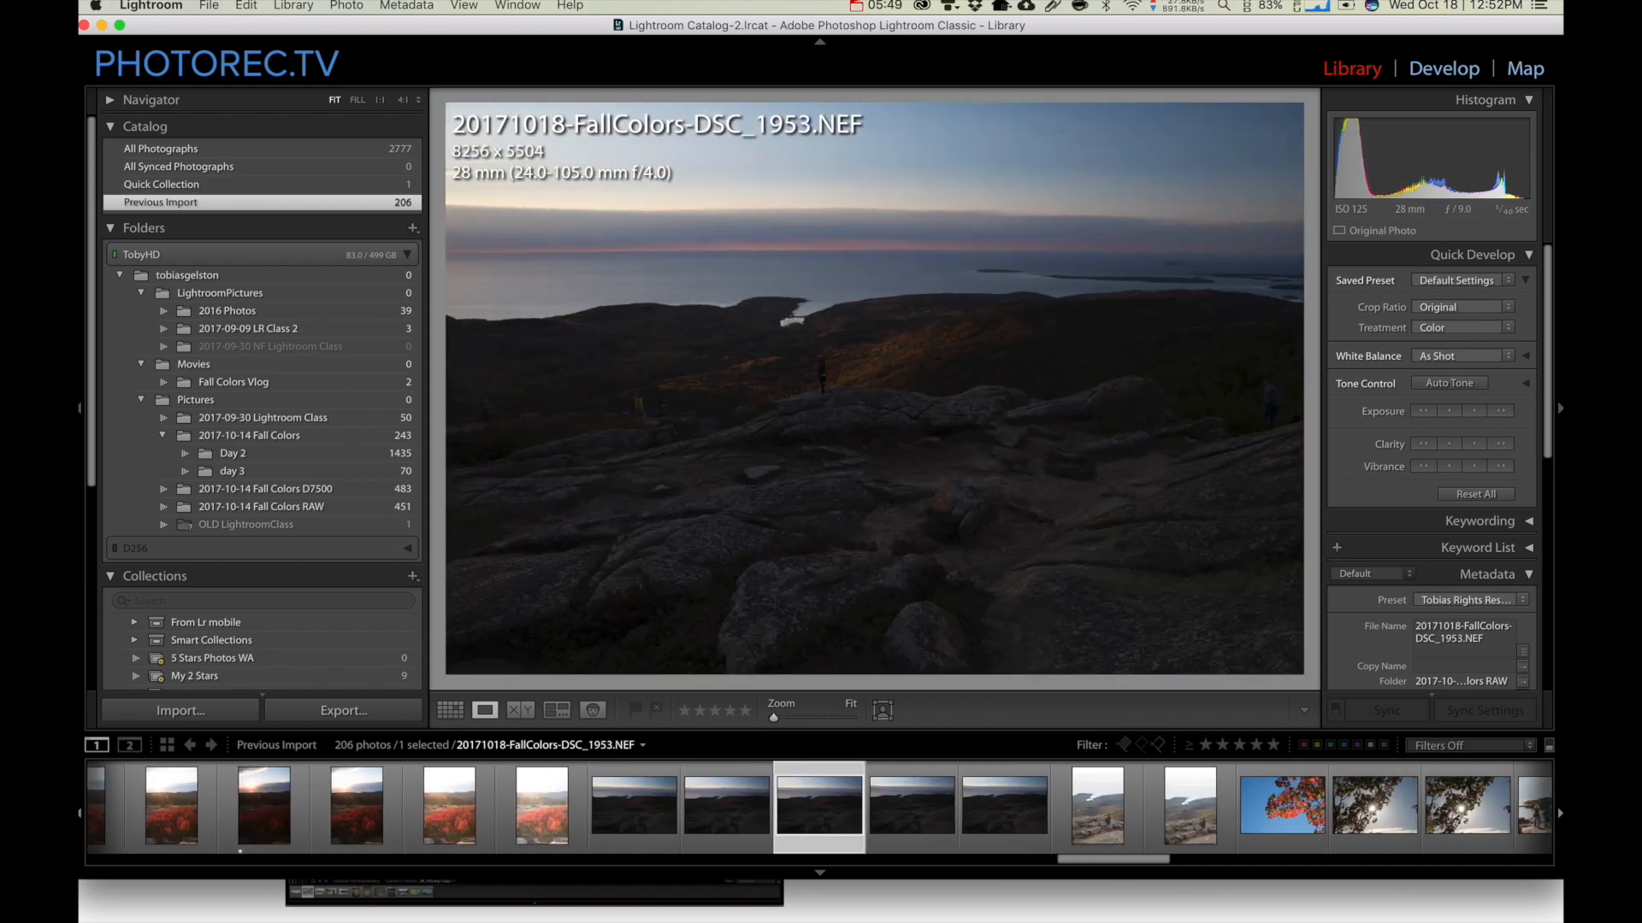
key(Right)
key(Right)
key(Right)
key(Right)
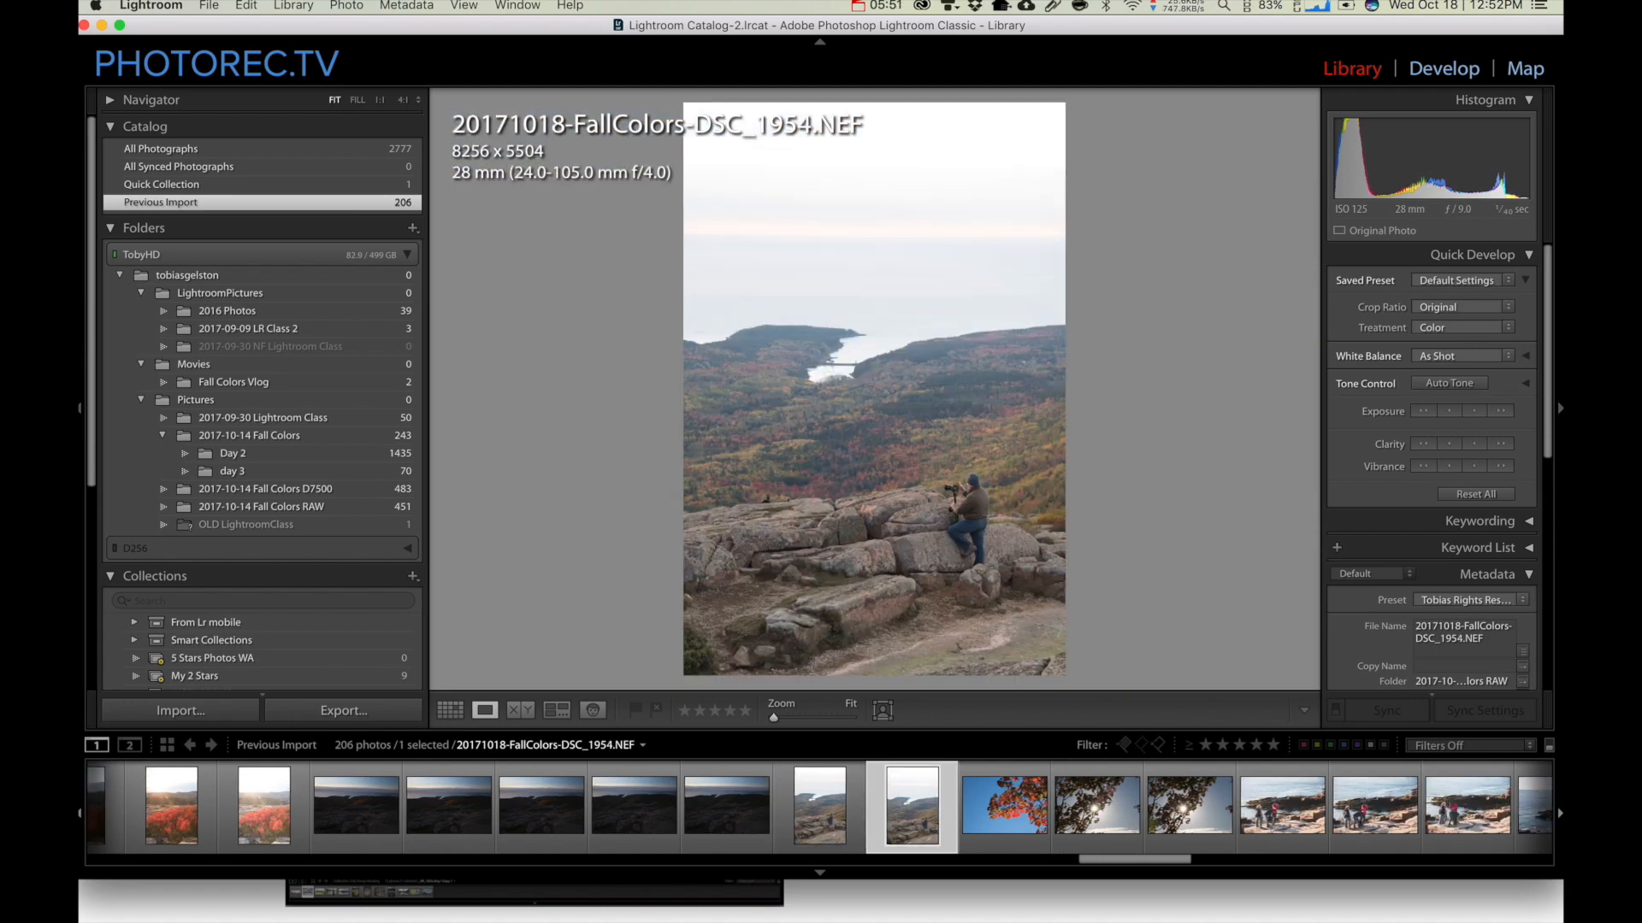
key(Right)
key(Right)
key(Right)
key(Right)
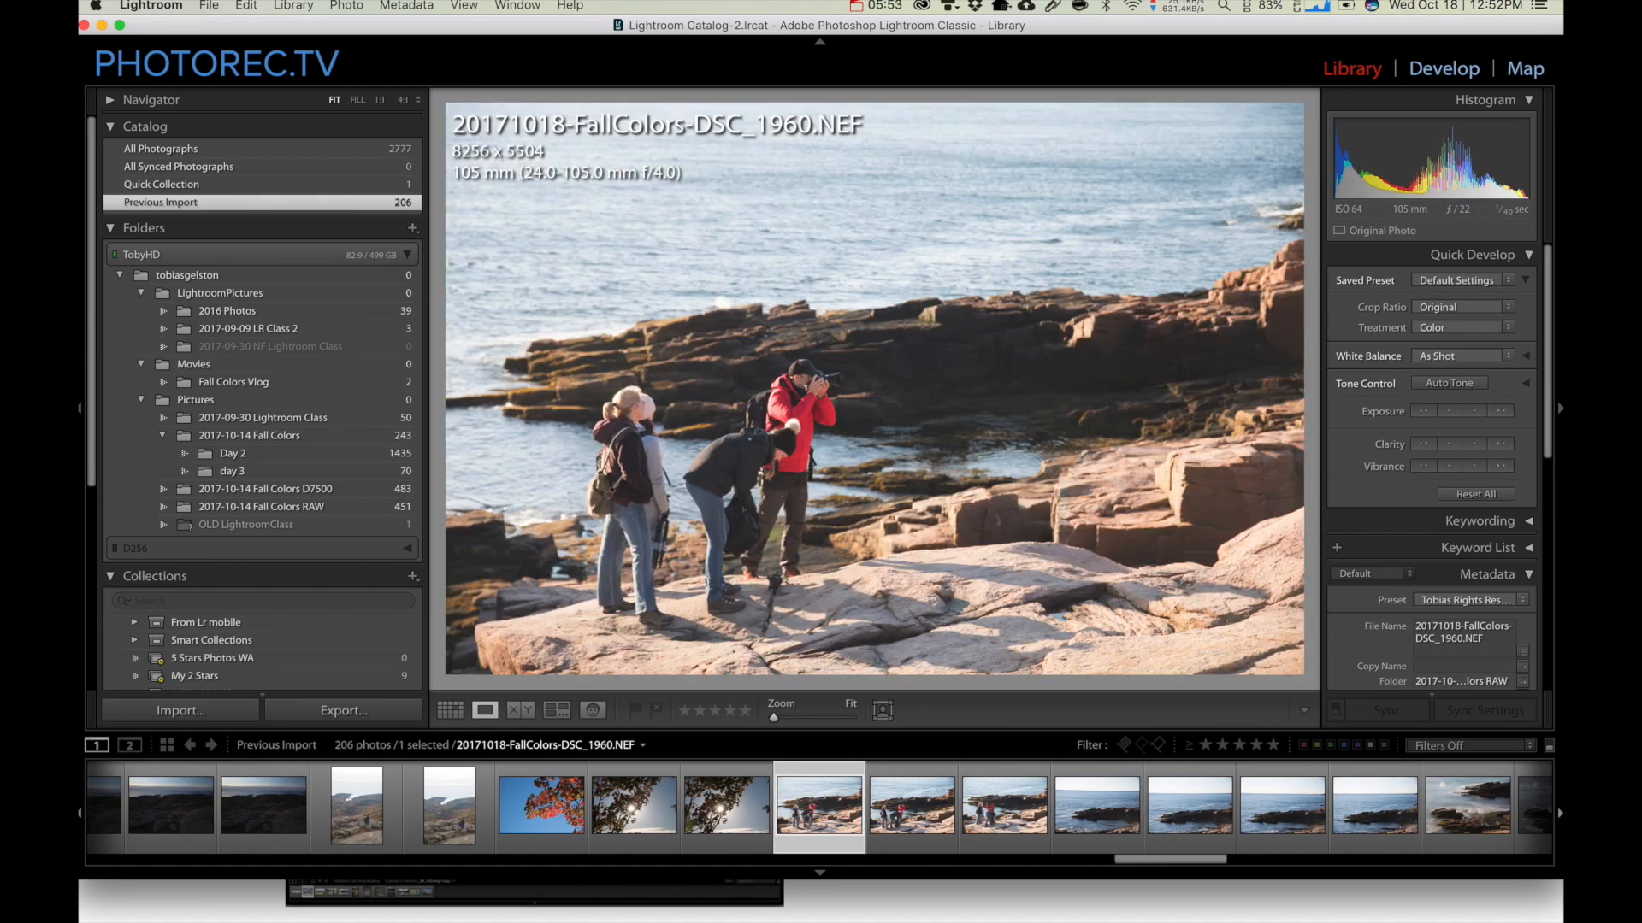
key(Right)
key(Right)
key(Right)
key(Right)
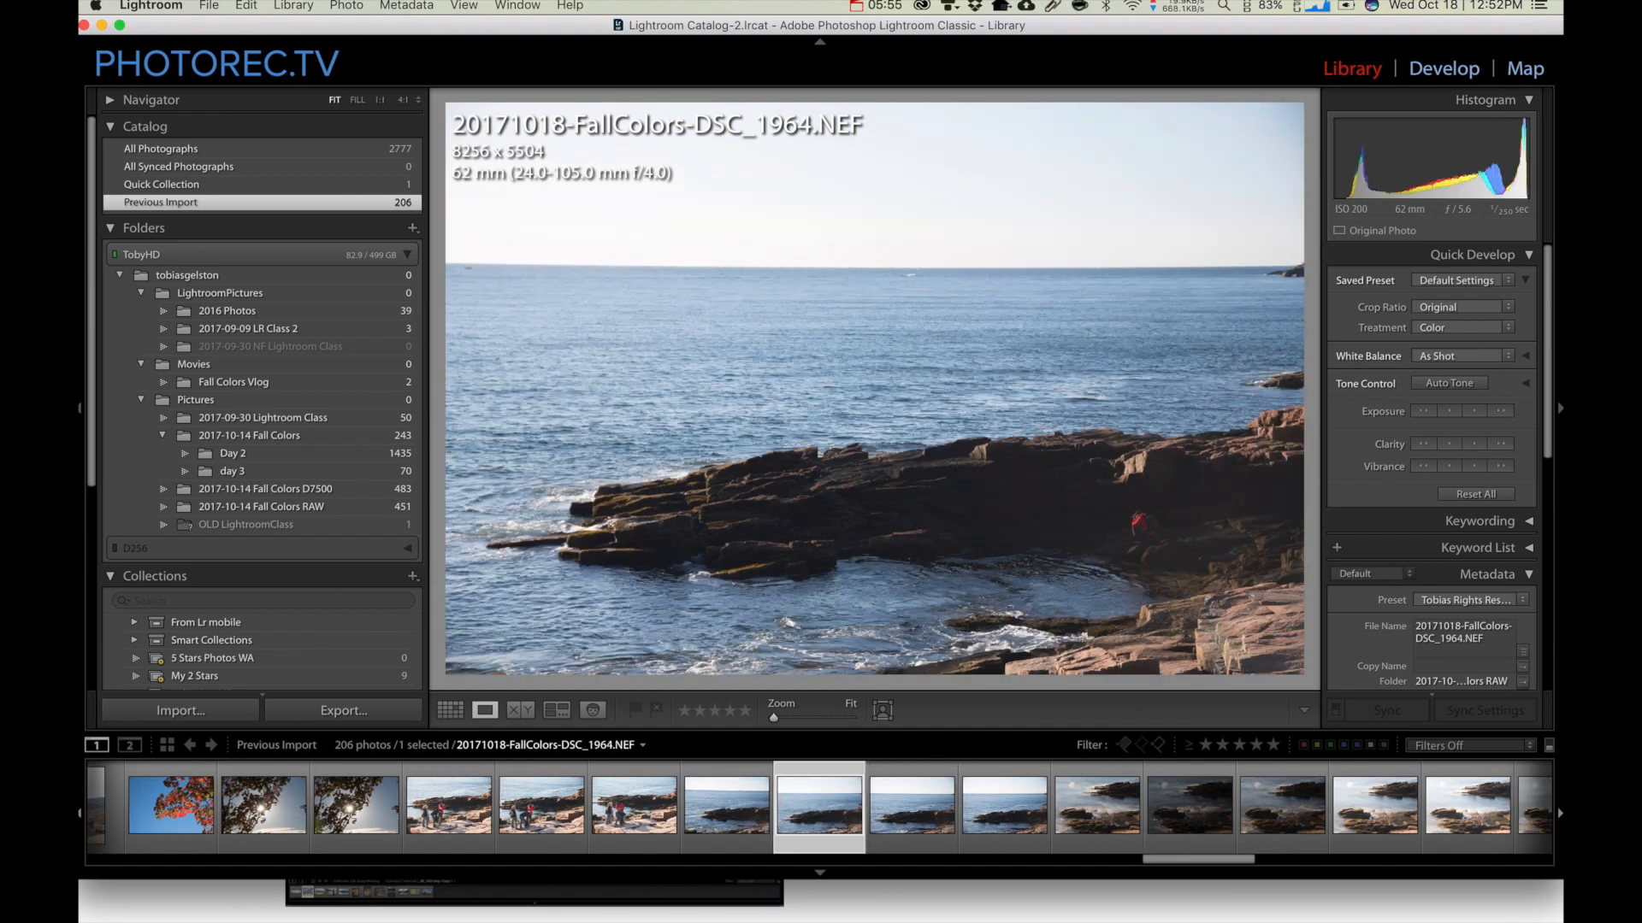
key(Right)
key(Right)
key(Right)
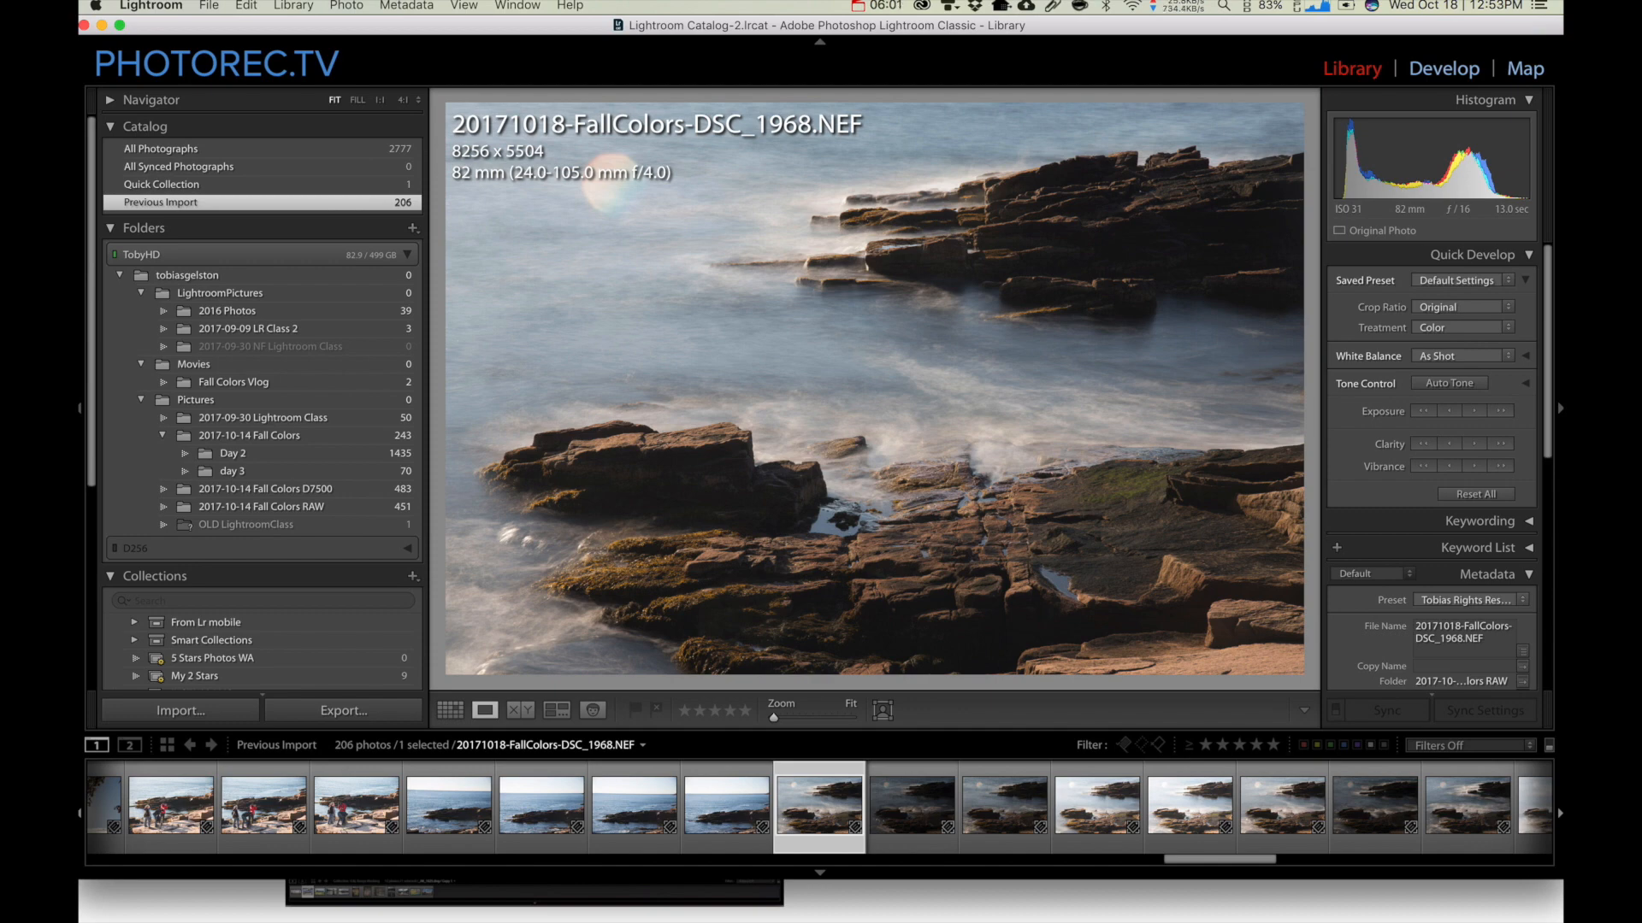
click(936, 252)
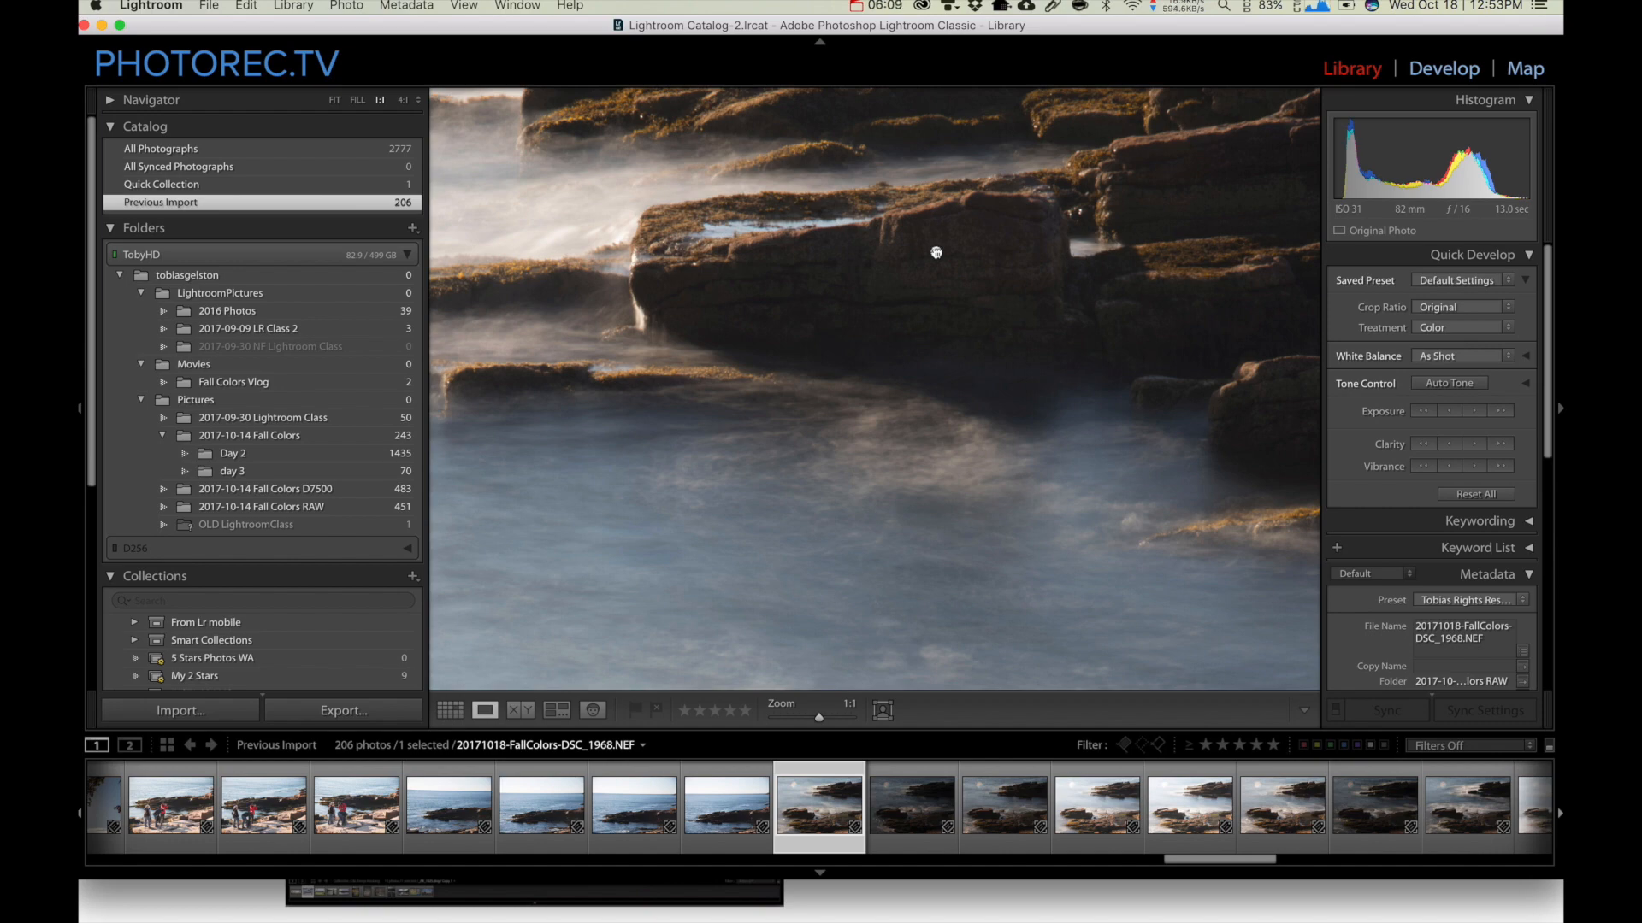
click(937, 252)
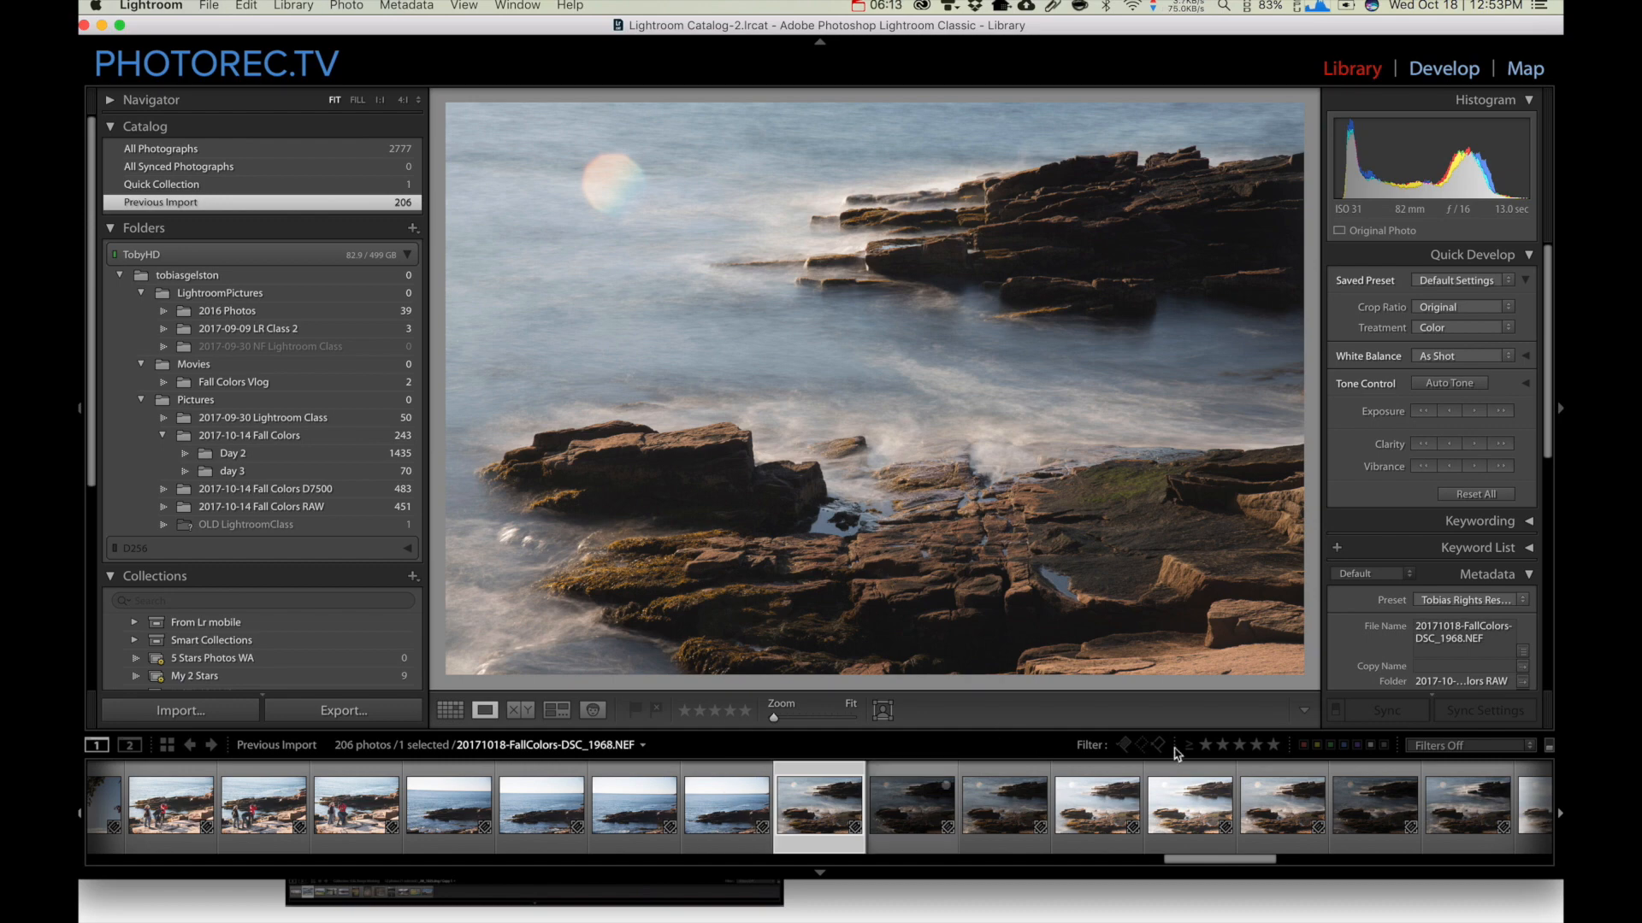
Filter the previous import to photos rated one star or higher and select the sunset photo DSC_1947
click(1206, 746)
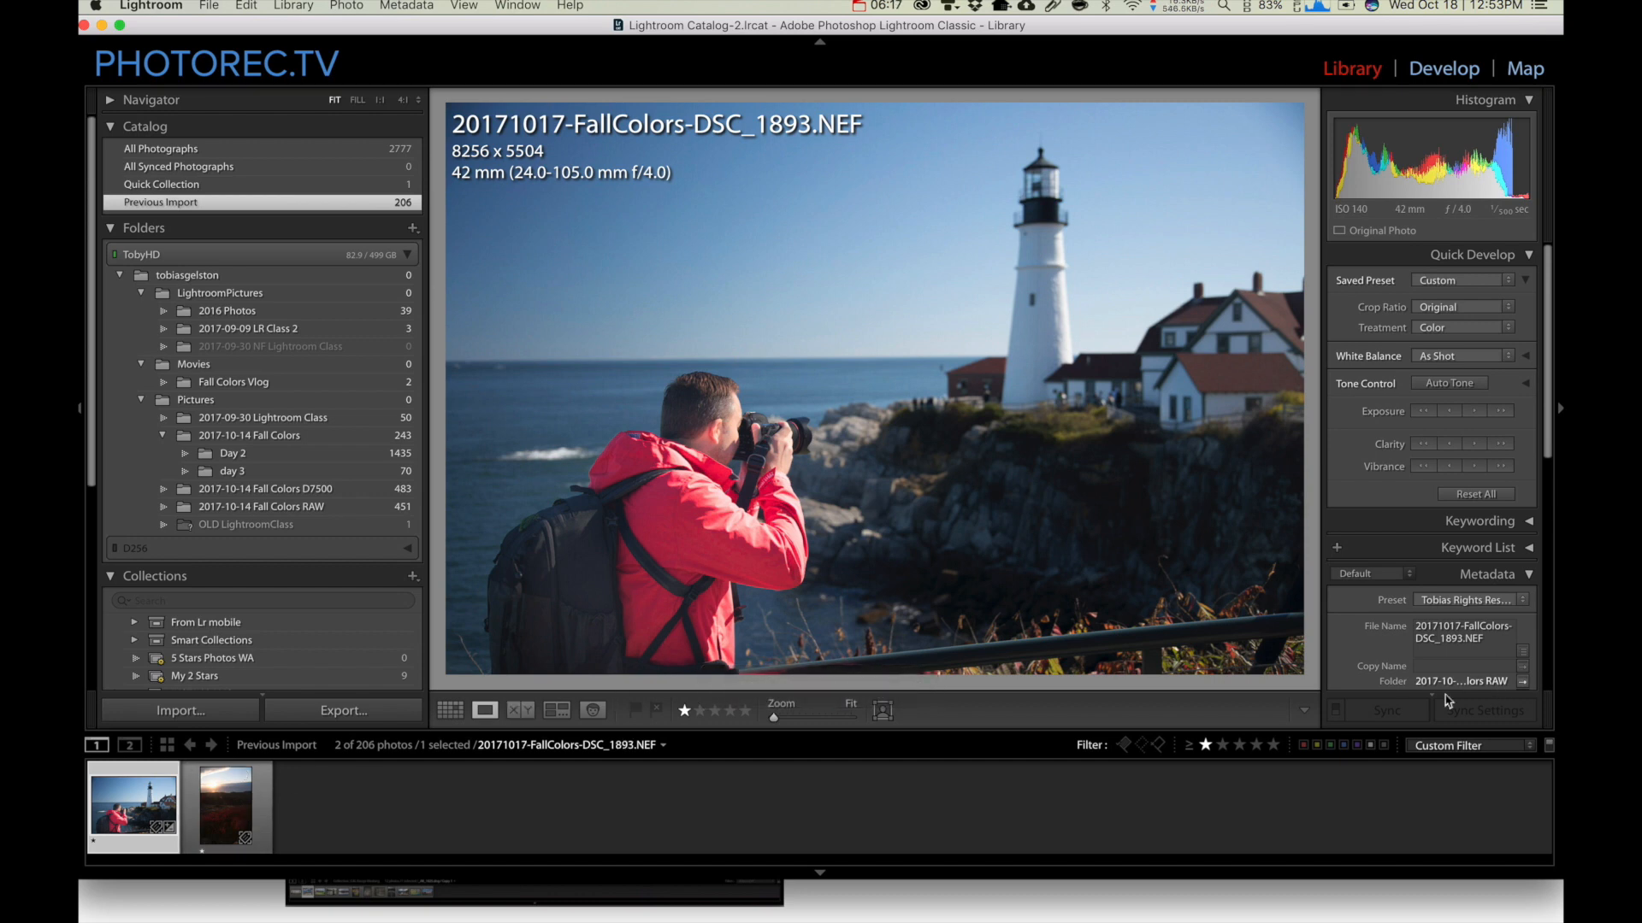
click(203, 821)
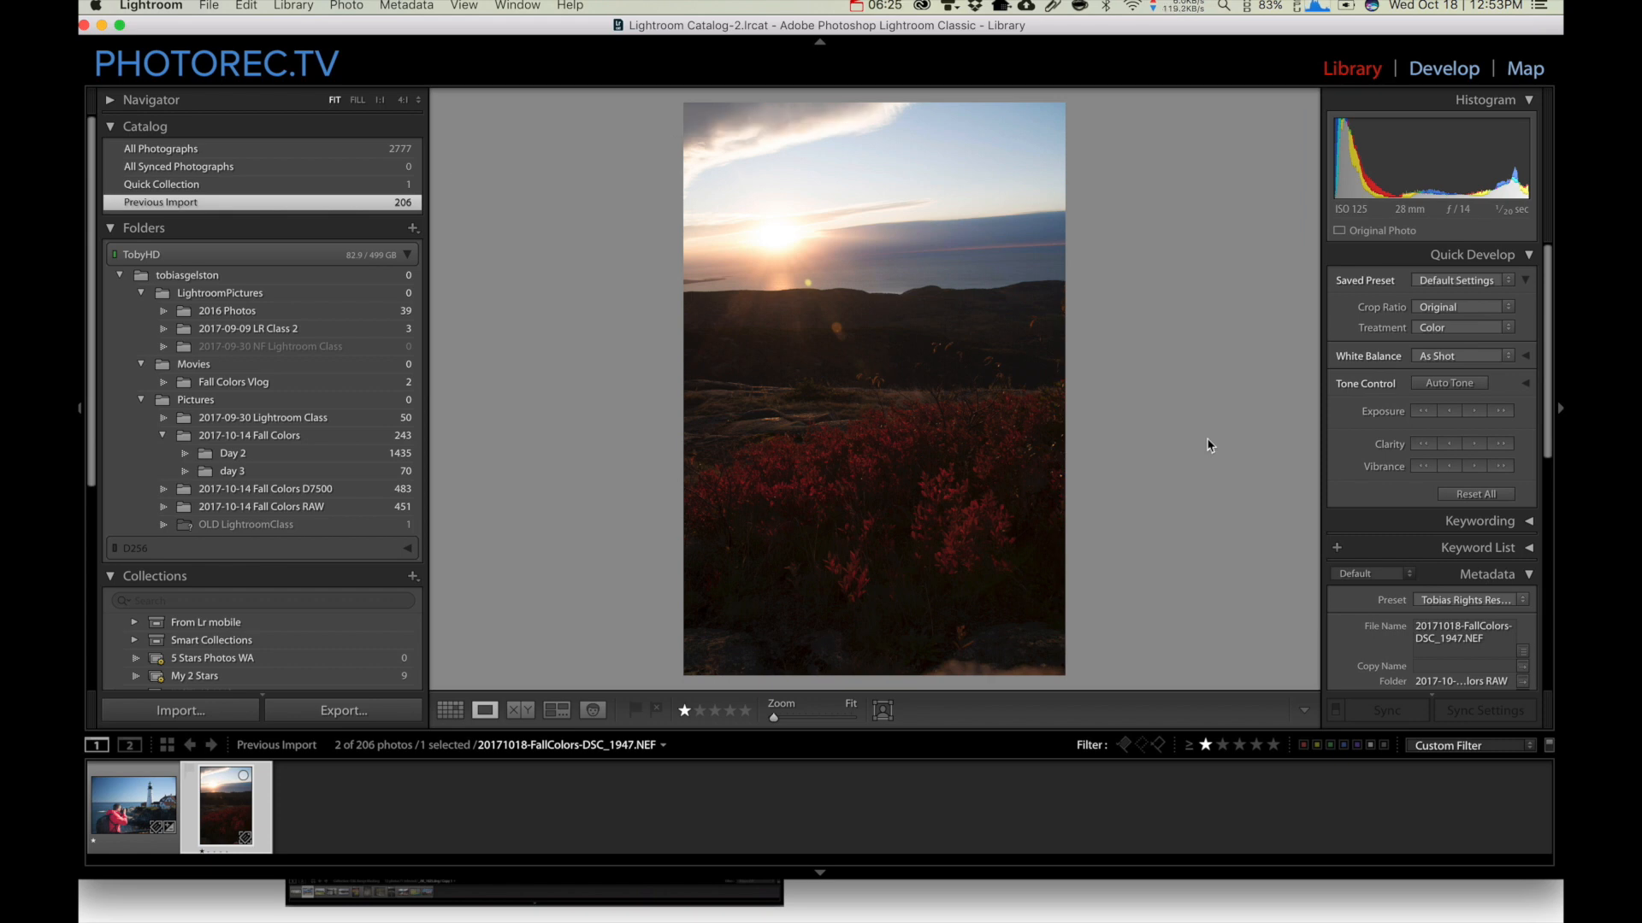
Straighten the tilted horizon of the sunset photo with a crop angle of 3.69
key(r)
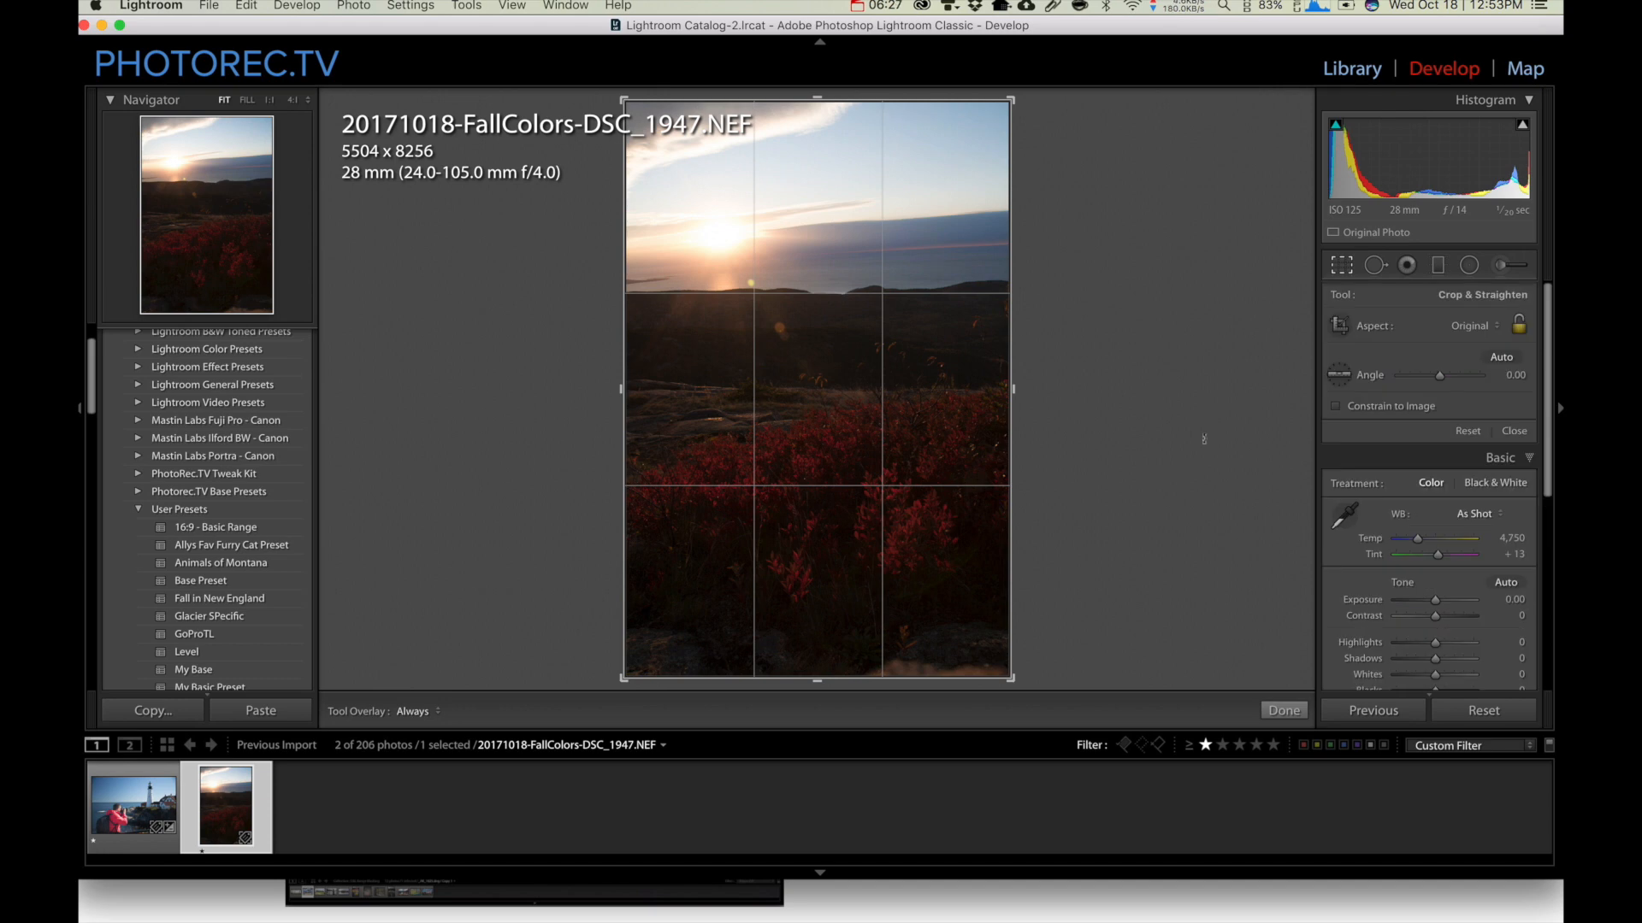
drag(1109, 322, 1112, 340)
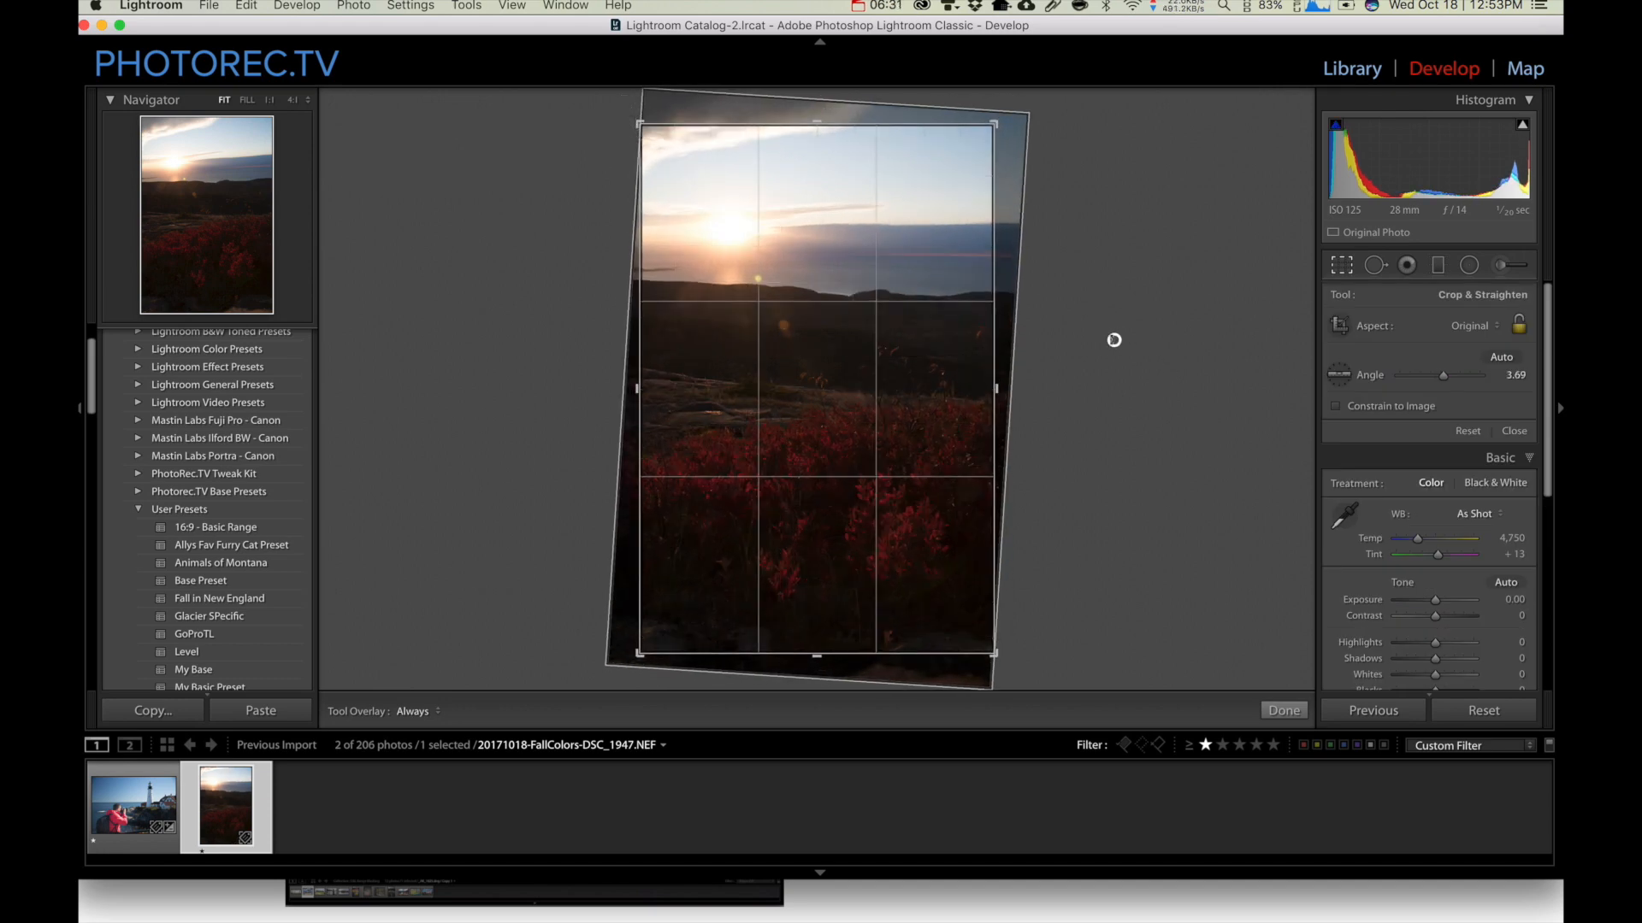
key(Return)
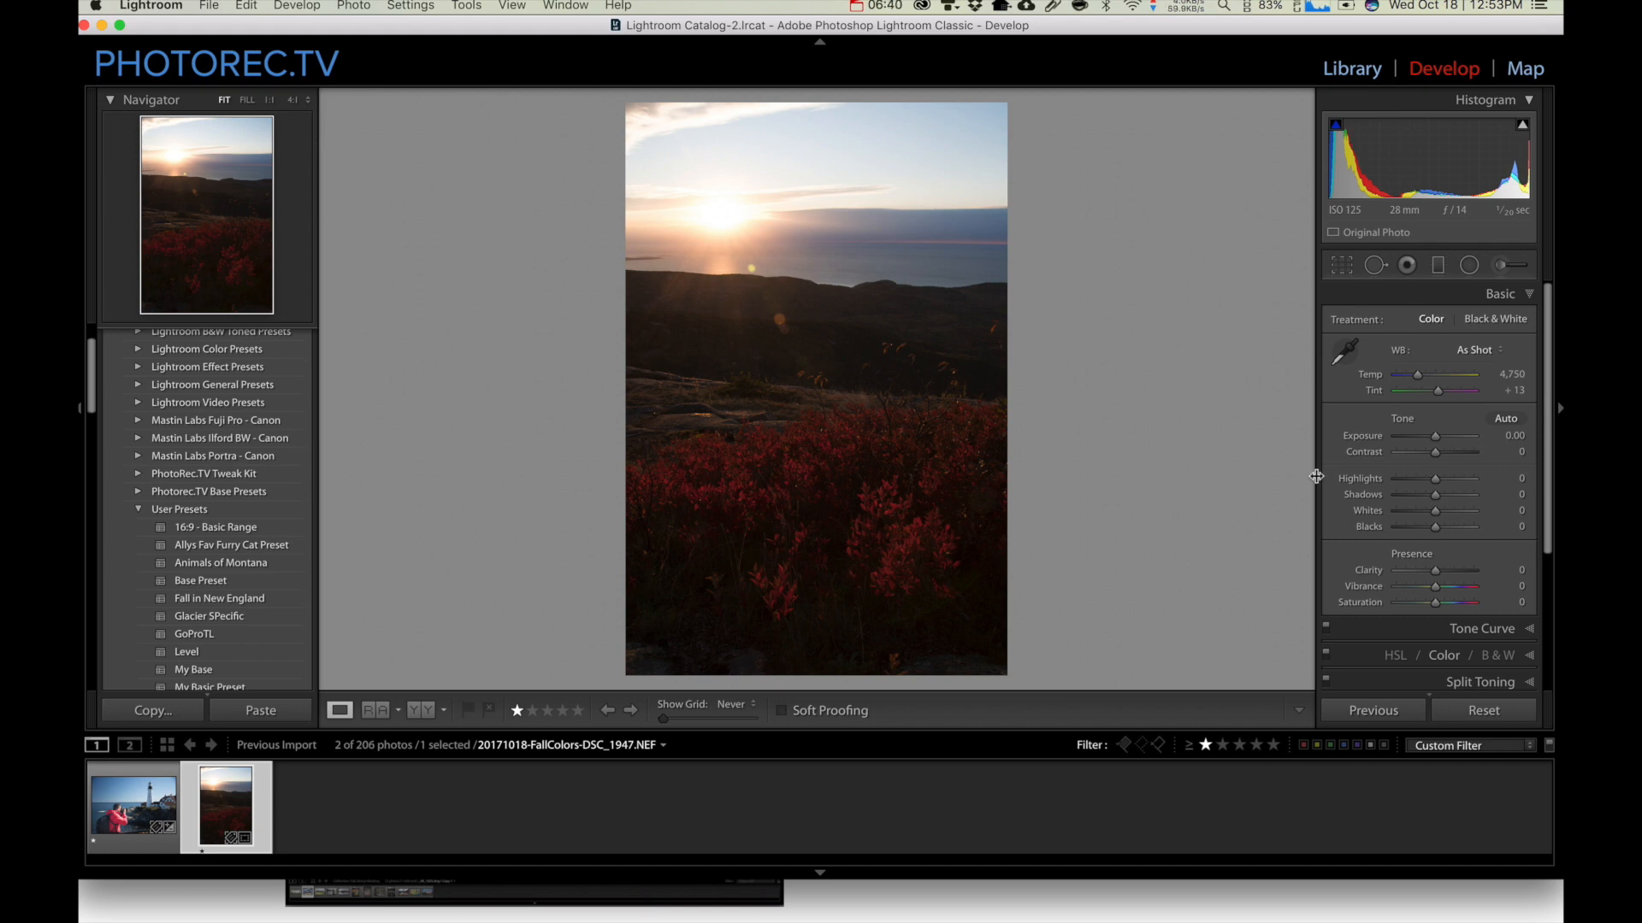
Set Exposure to +0.60, Contrast +12, Highlights -53, Shadows +41, Whites -44, Blacks -20 and Clarity +24 for the whole photo
drag(1435, 441, 1451, 496)
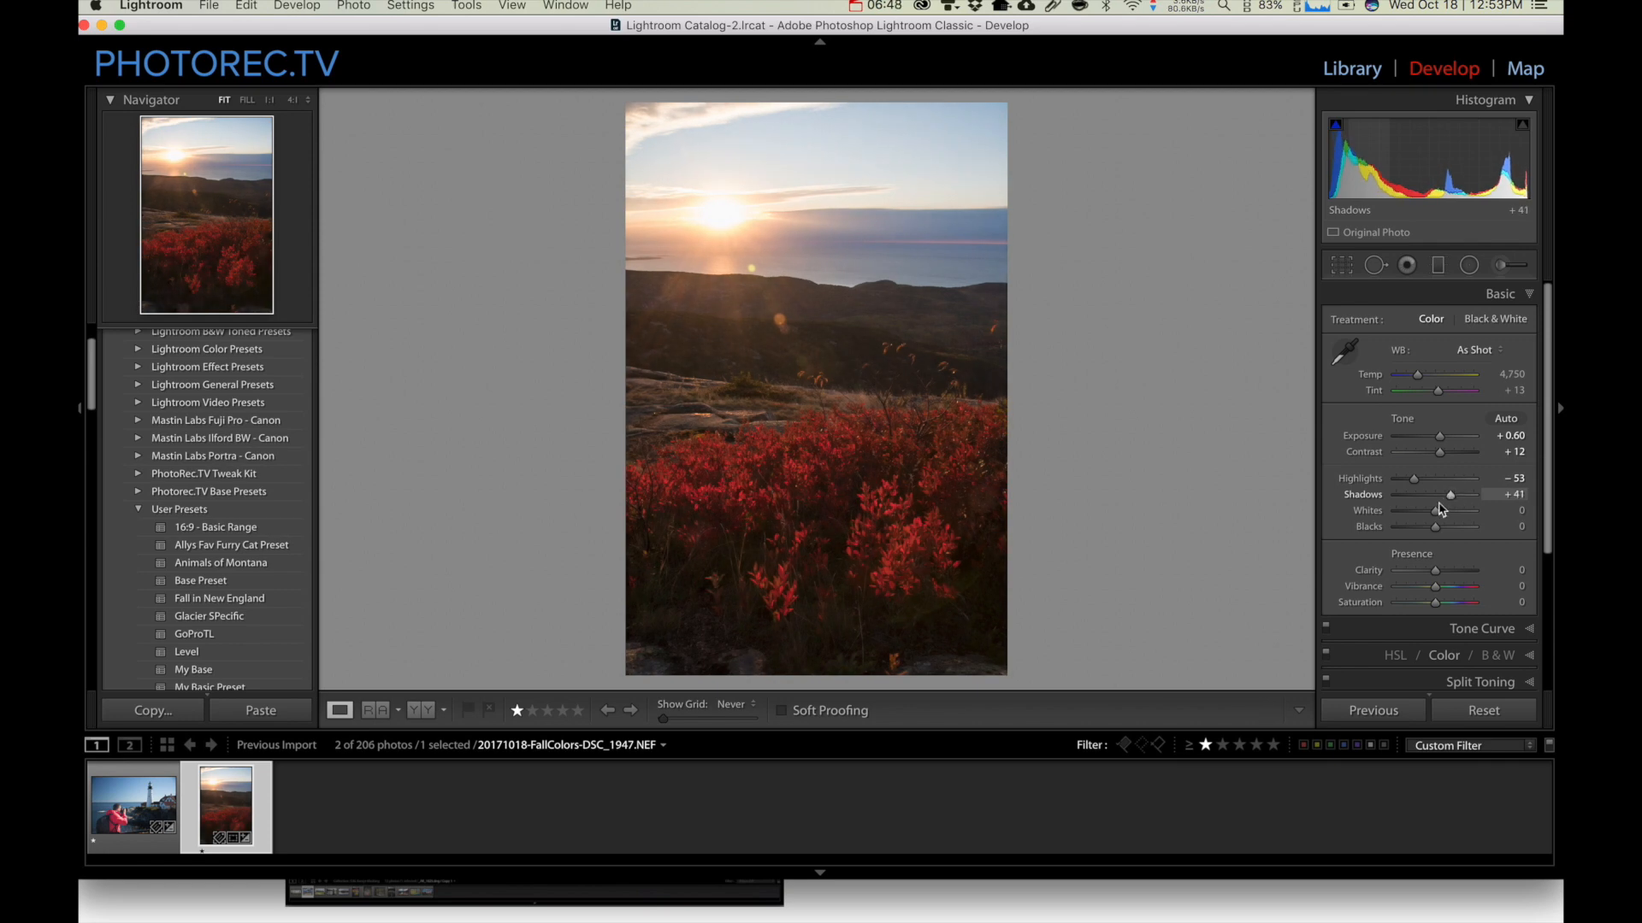
shift+double_click(1370, 511)
shift+double_click(1370, 527)
drag(1442, 573, 1451, 573)
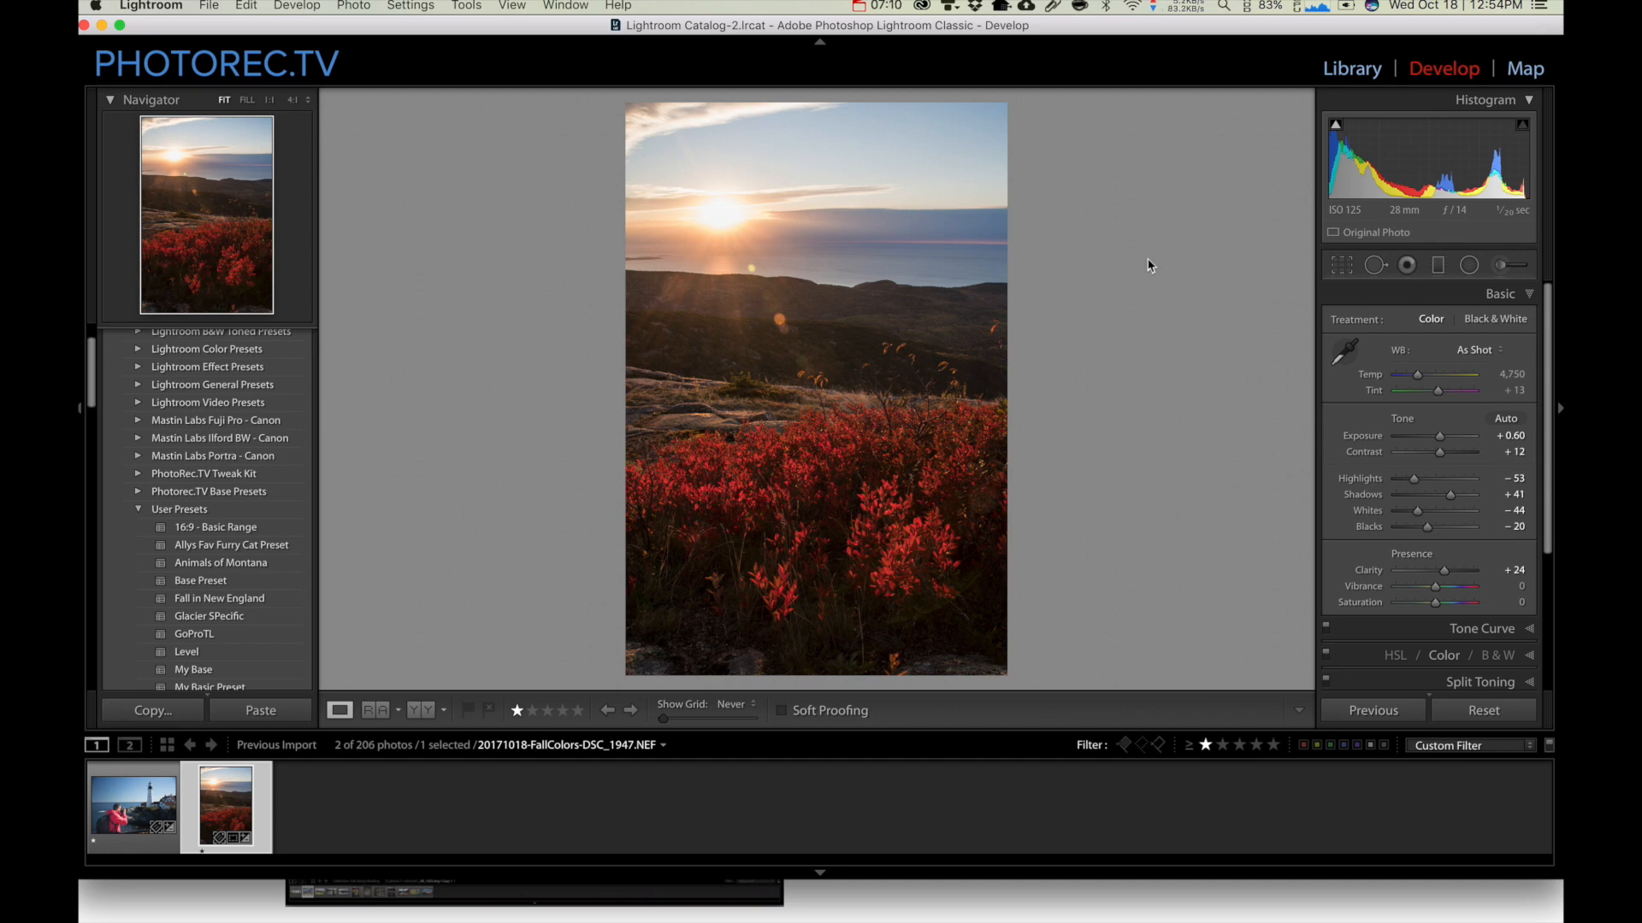
Paint an Adjustment Brush mask with Exposure 0.59 over parts of the red bushes
click(1437, 266)
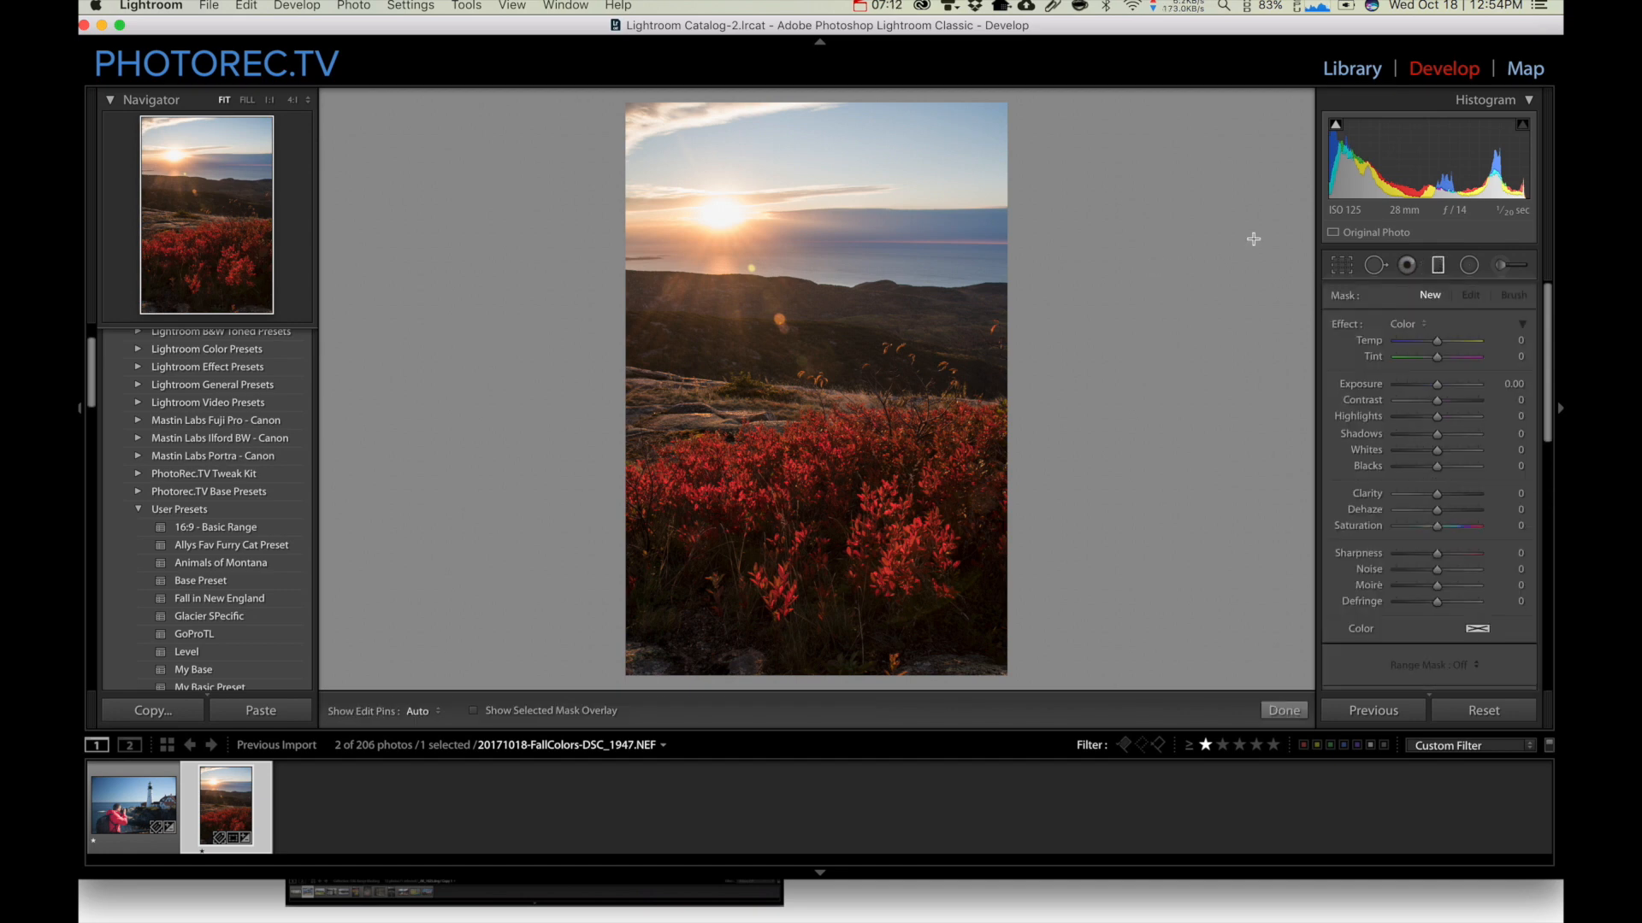
click(1507, 266)
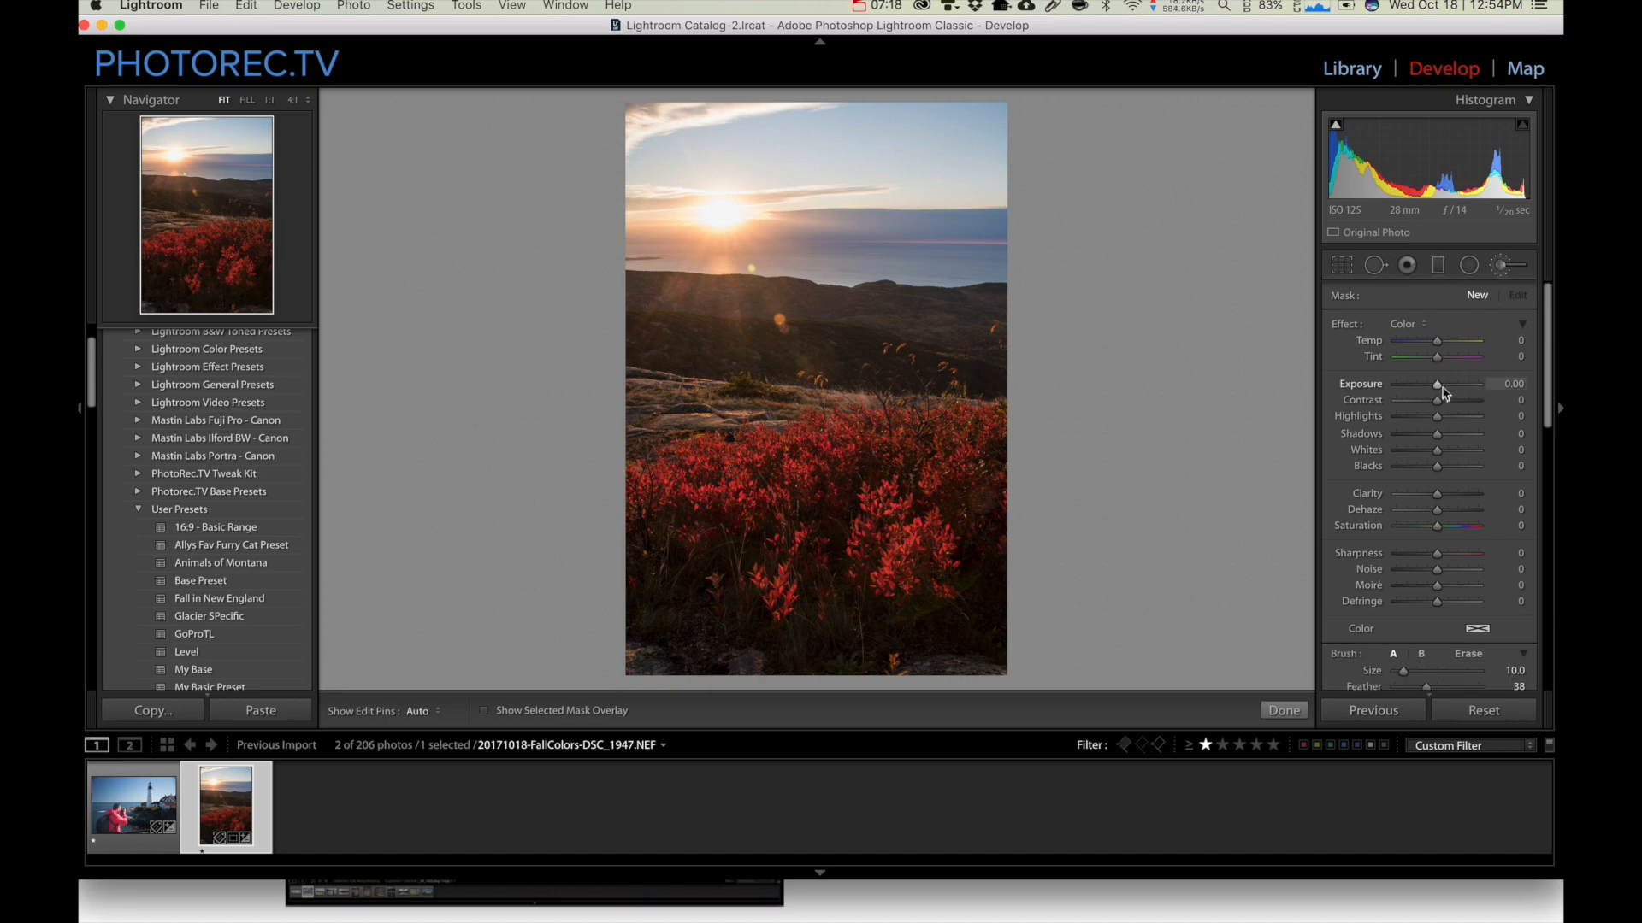
drag(1441, 389, 1448, 389)
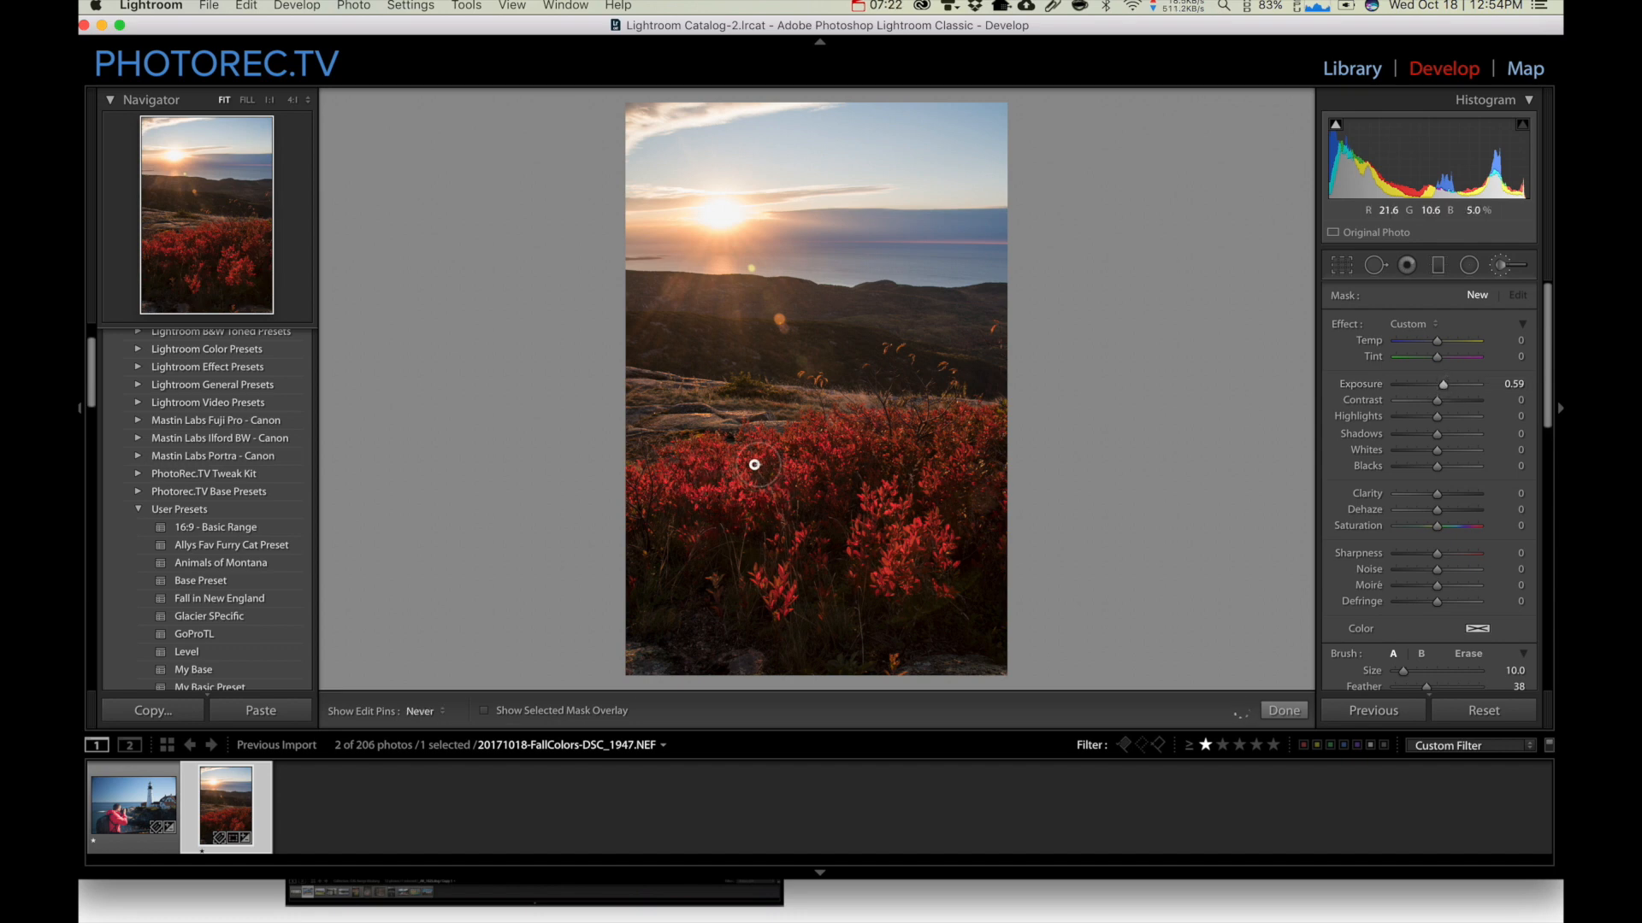
mouse_move(867, 460)
mouse_down()
mouse_move(898, 454)
mouse_move(865, 549)
mouse_move(927, 487)
mouse_move(858, 456)
mouse_move(755, 595)
mouse_move(828, 590)
mouse_up()
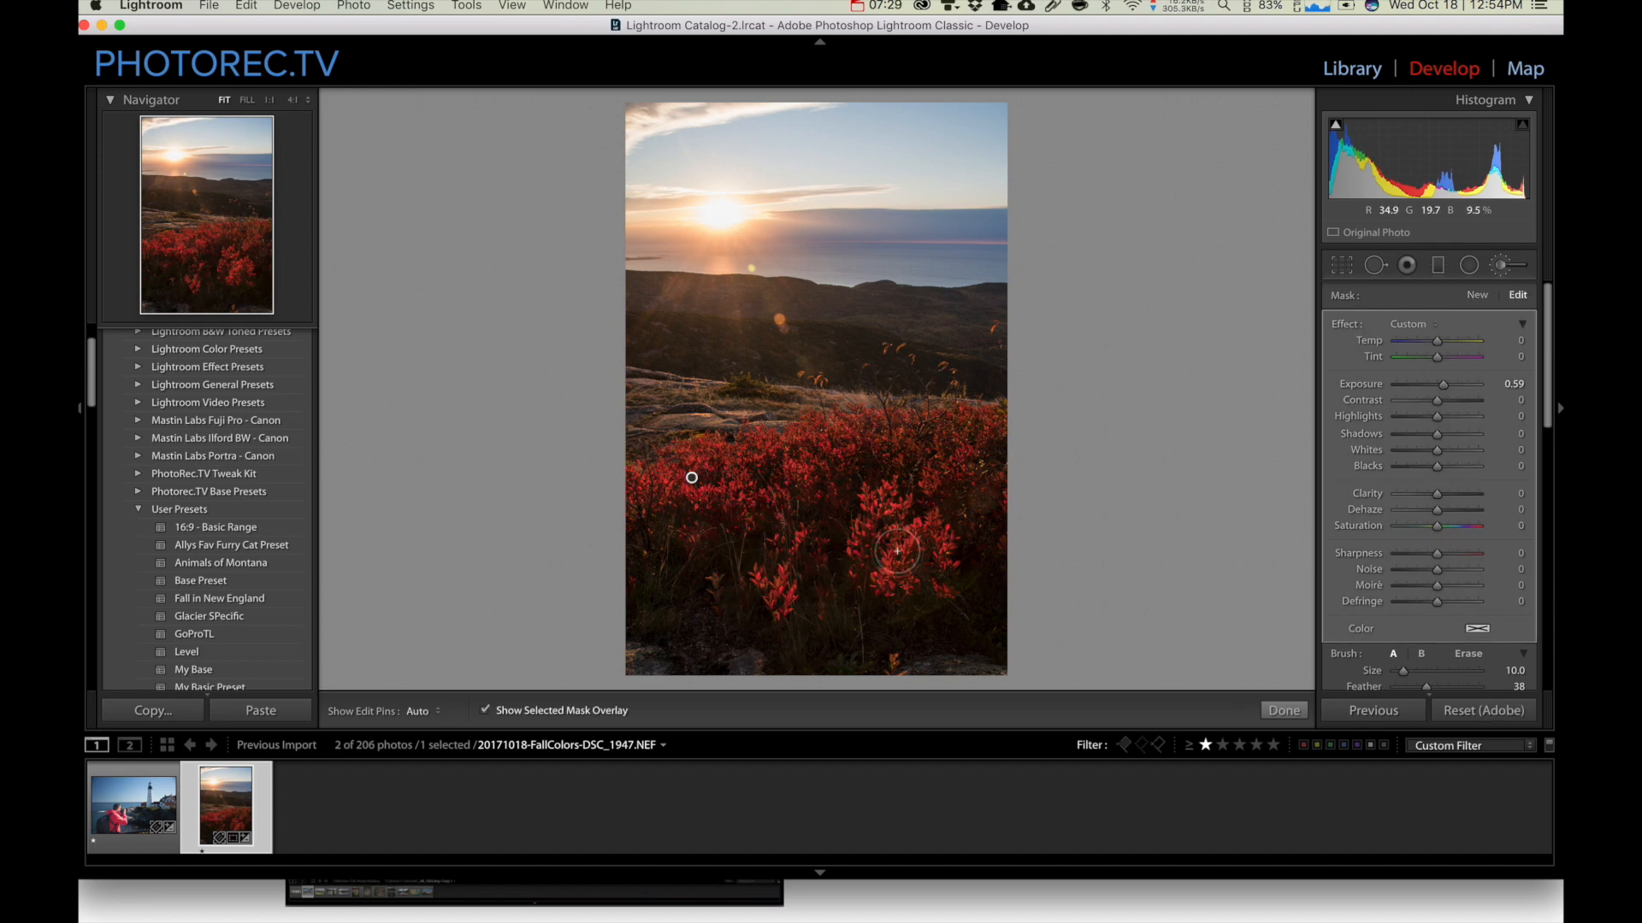
Change the mask overlay color to green and extend the brush mask across more of the red foliage, closing the adjustment
key(shift+o)
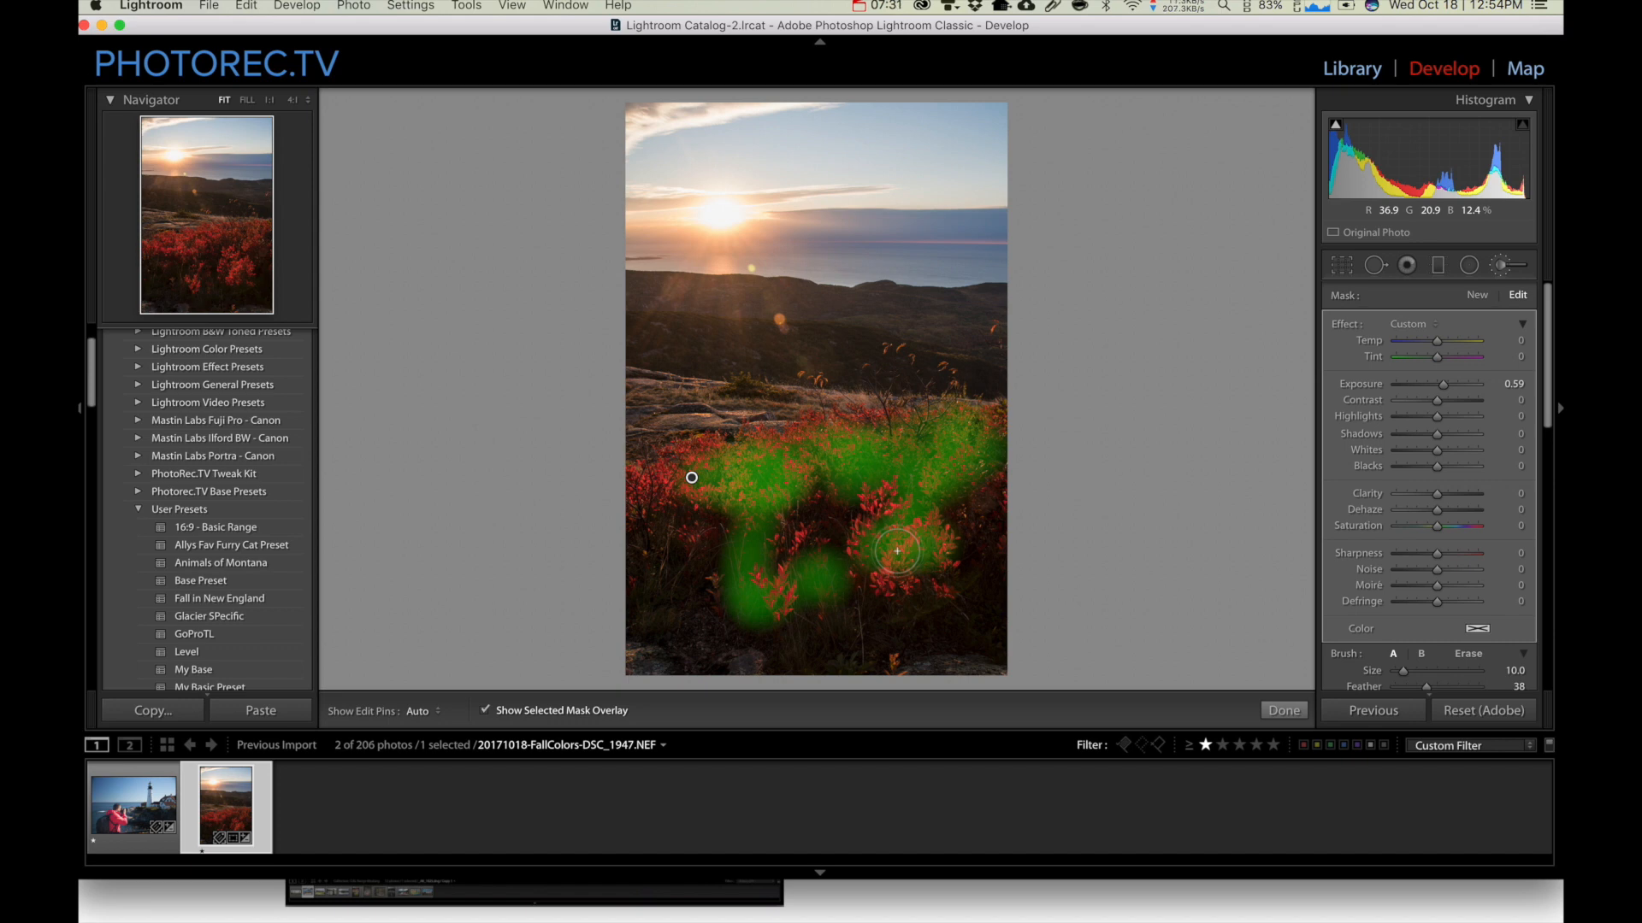
key(h)
mouse_move(692, 477)
mouse_down()
mouse_move(659, 490)
mouse_move(698, 484)
mouse_move(697, 517)
mouse_move(751, 538)
mouse_move(731, 603)
mouse_move(802, 584)
mouse_move(788, 533)
mouse_move(878, 505)
mouse_move(901, 566)
mouse_move(948, 526)
mouse_move(929, 564)
mouse_move(951, 557)
mouse_move(919, 504)
mouse_move(886, 495)
mouse_move(926, 456)
mouse_move(1000, 428)
mouse_move(843, 448)
mouse_move(1008, 422)
mouse_up()
key(h)
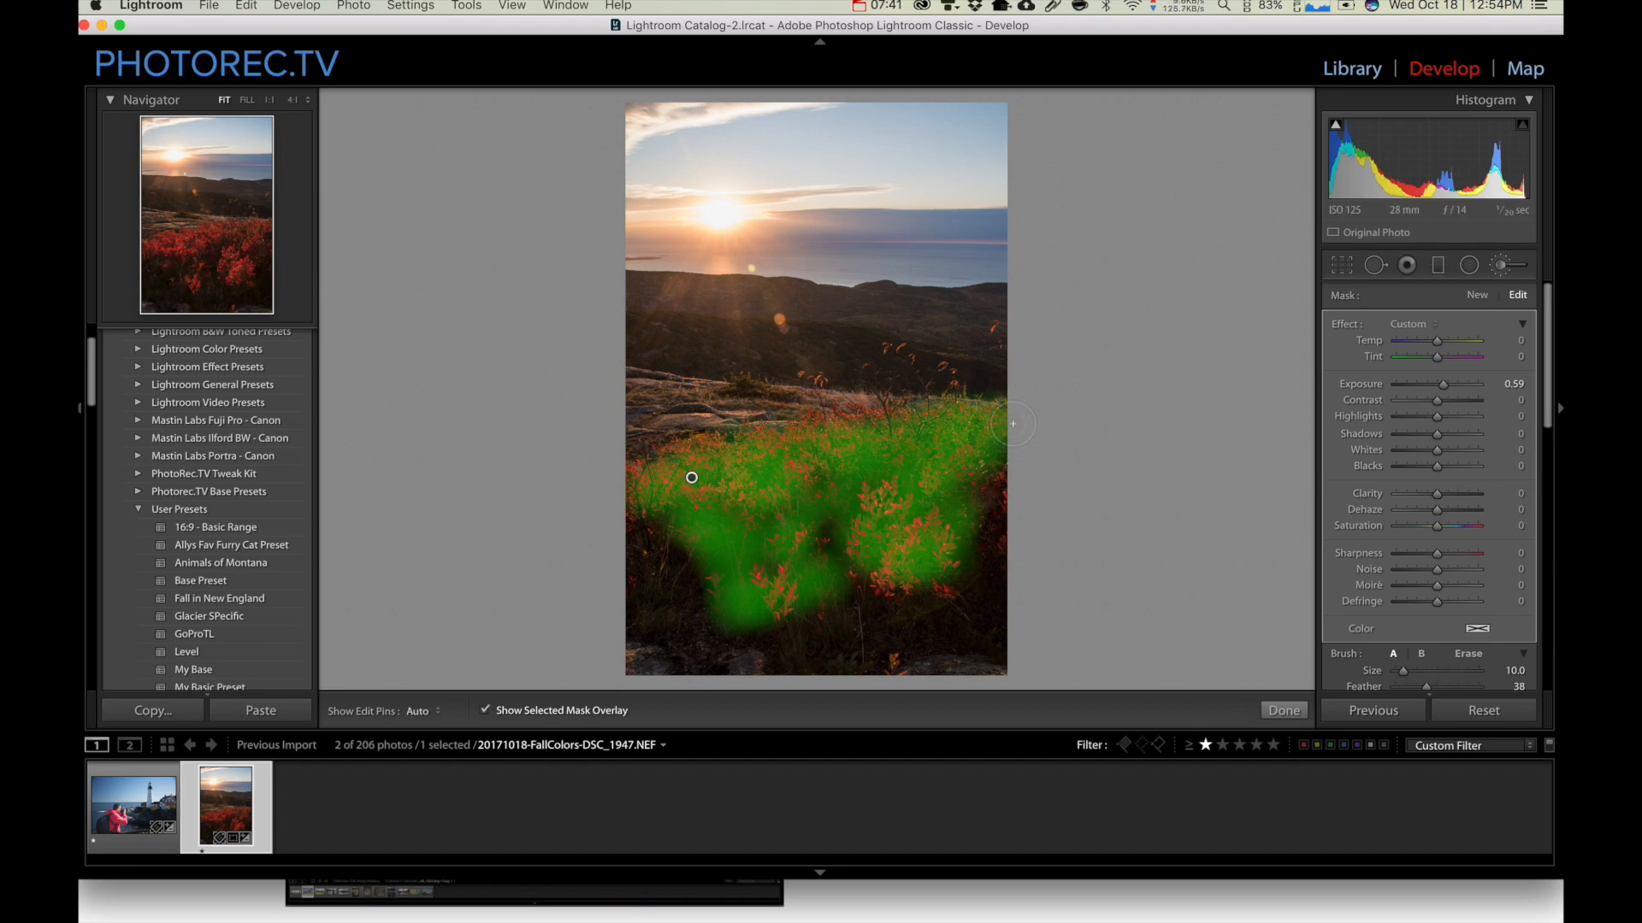
key(Return)
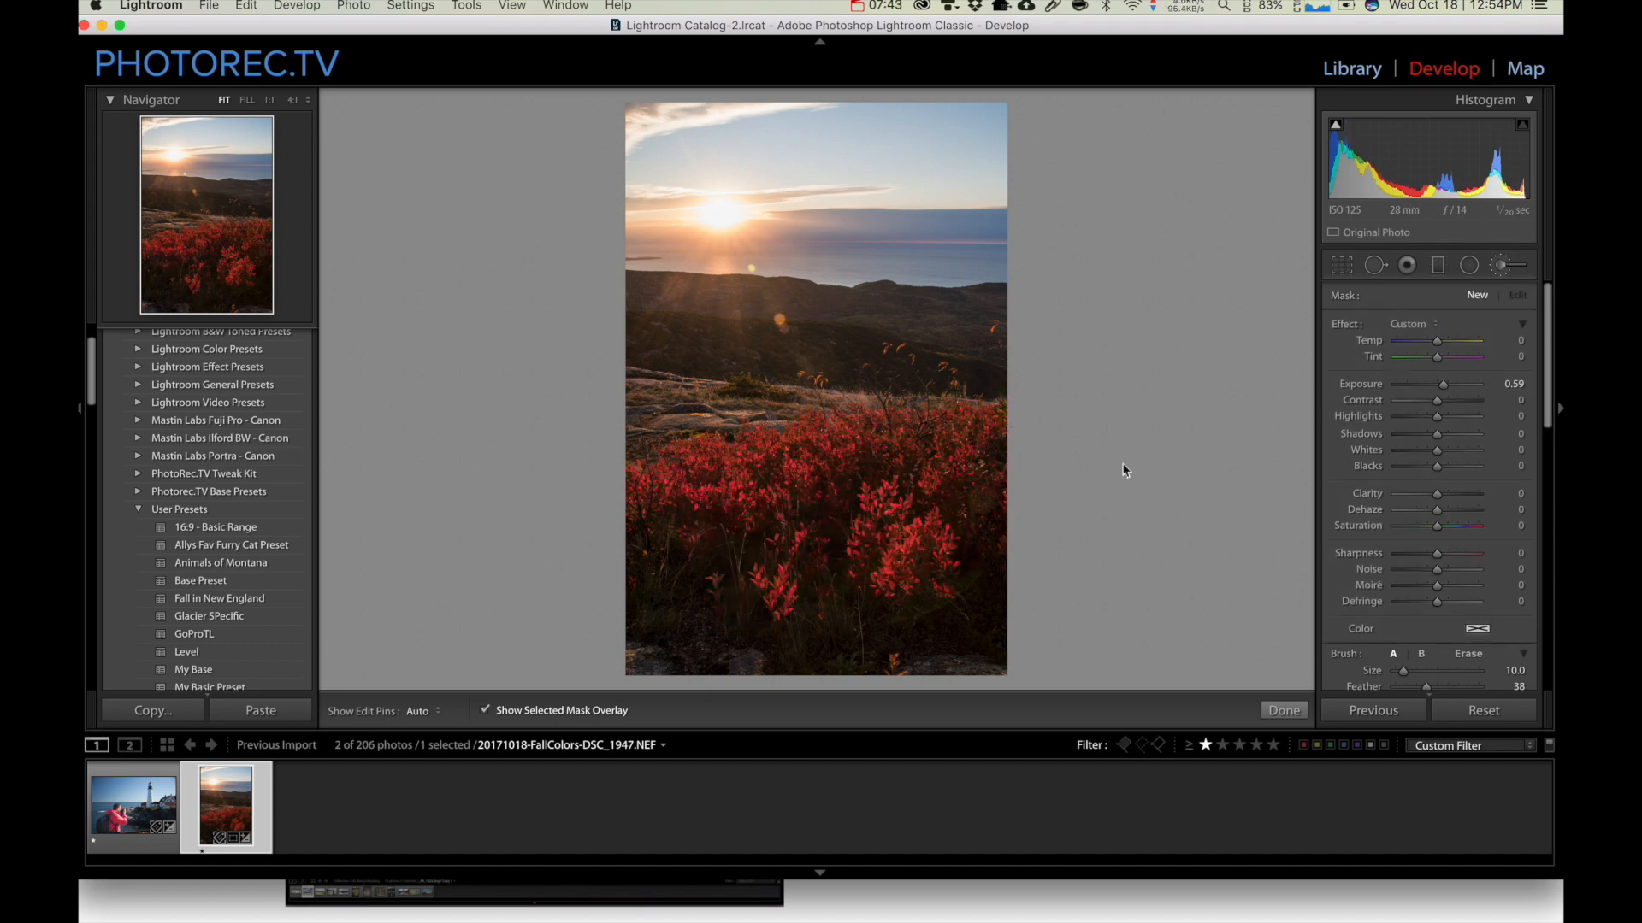
Place a graduated filter over the sky down to the horizon with Temp 49, and hide the mask overlay
click(1437, 265)
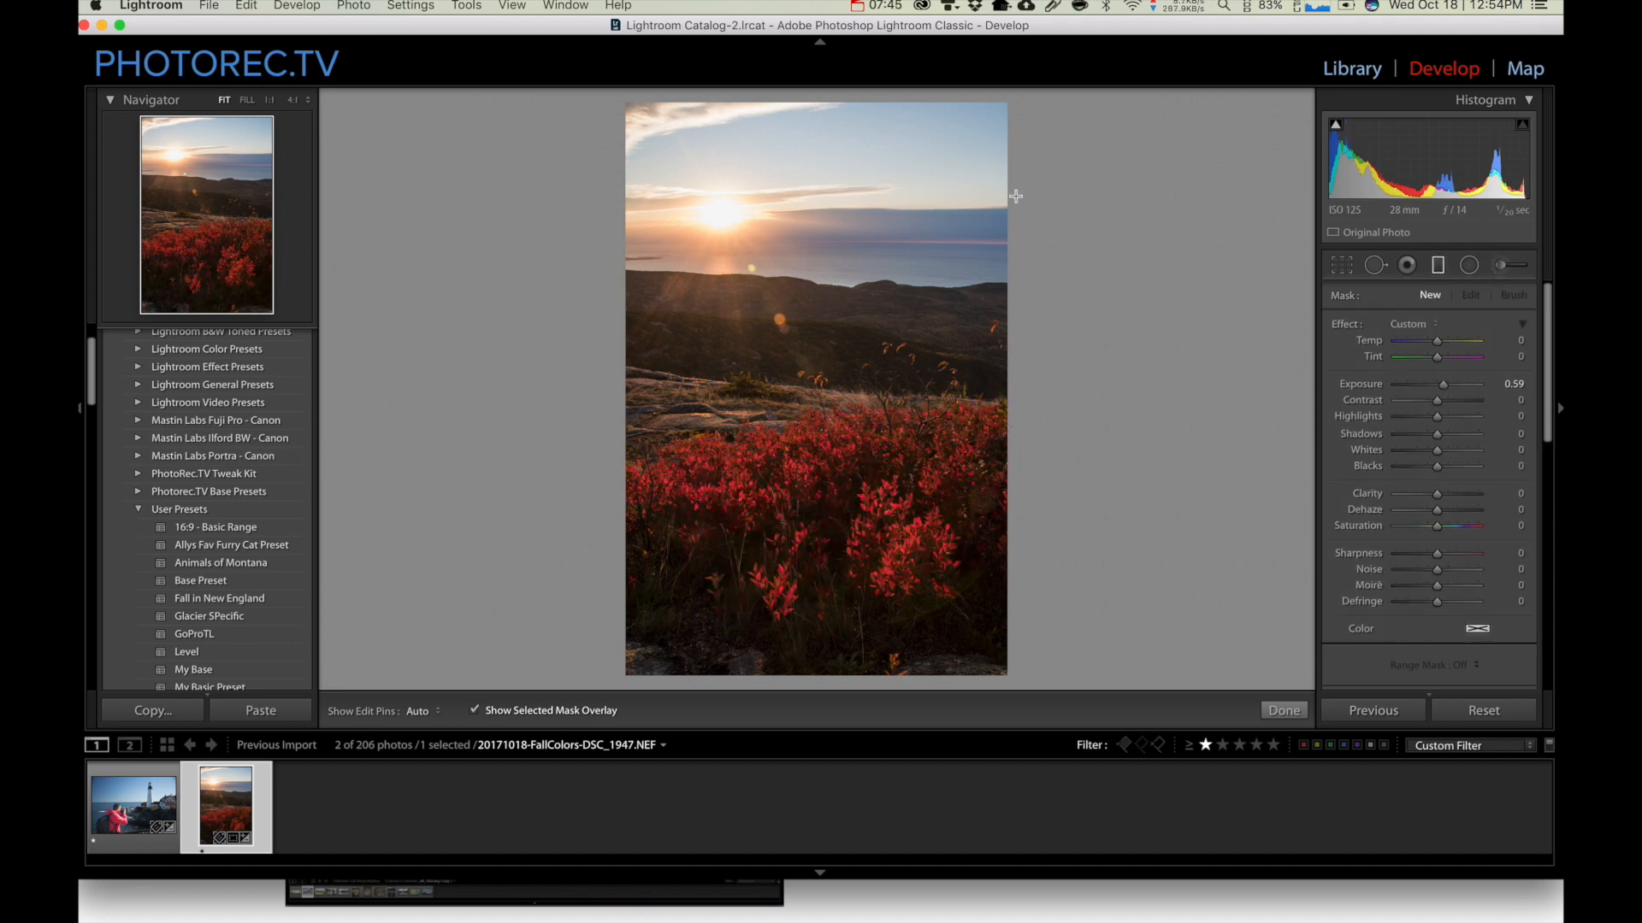
drag(820, 116, 820, 225)
drag(820, 170, 814, 227)
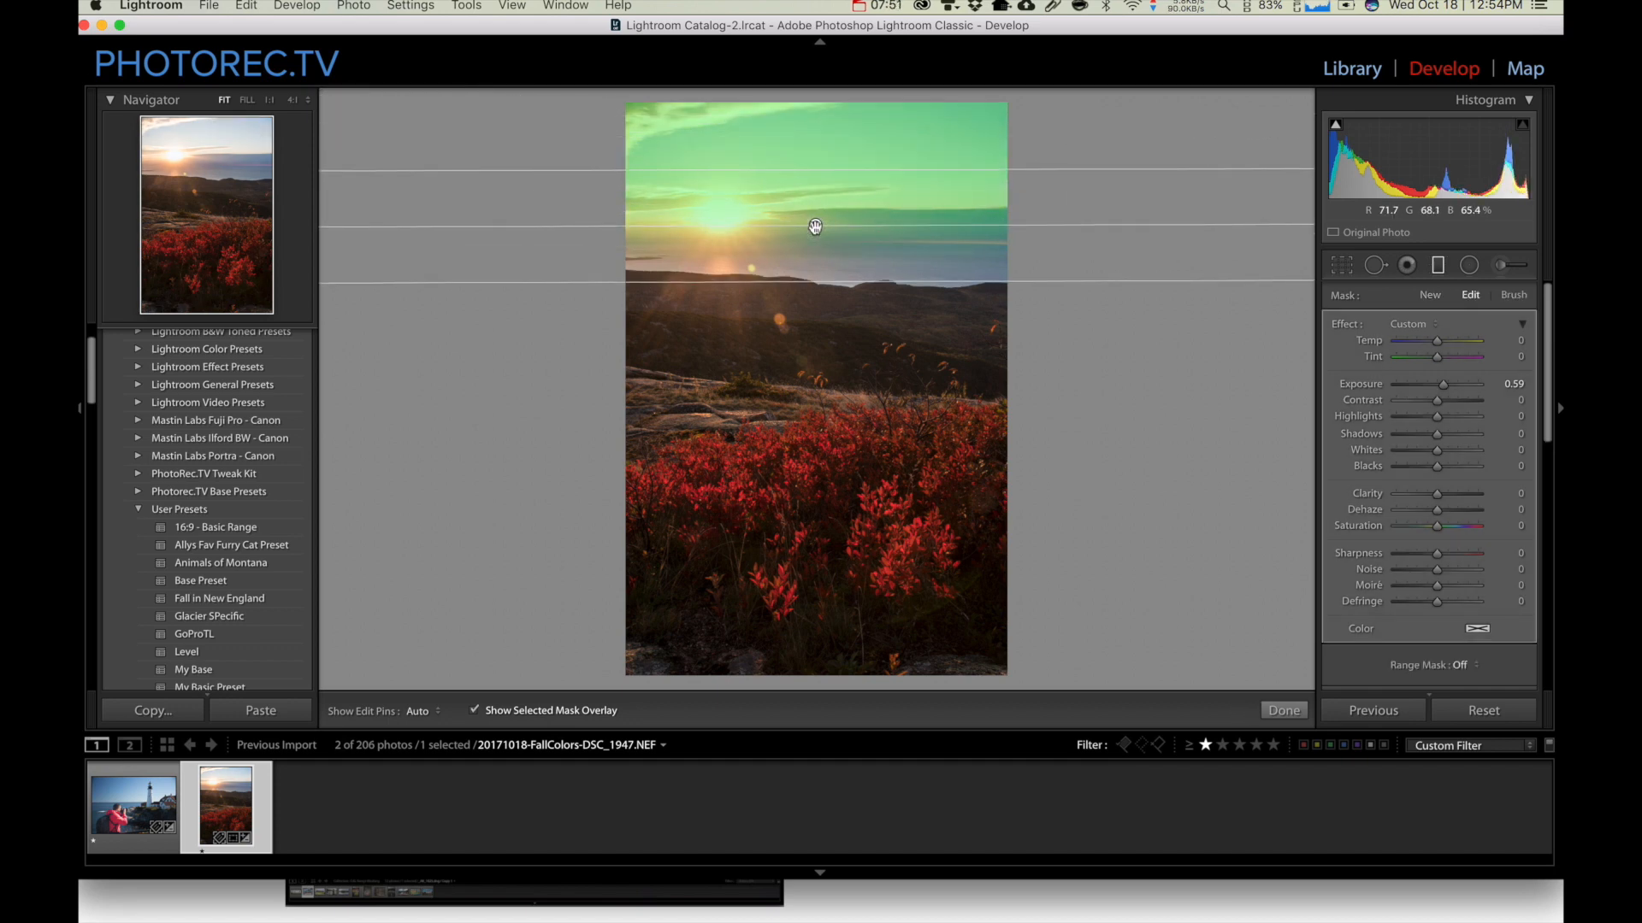
drag(1437, 340, 1460, 346)
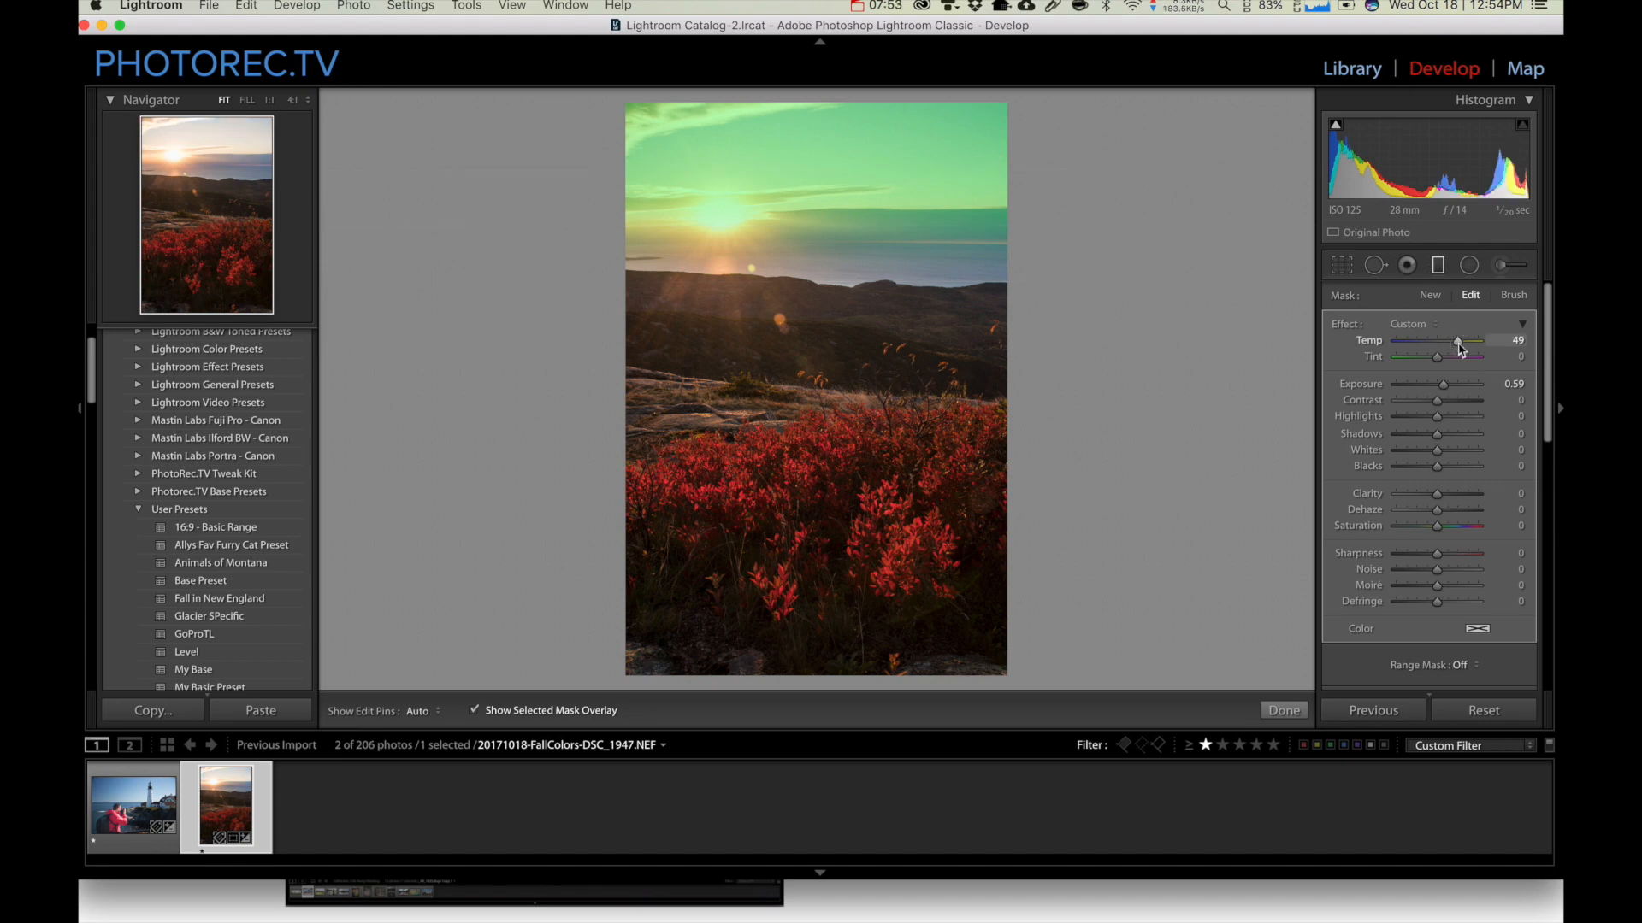
key(o)
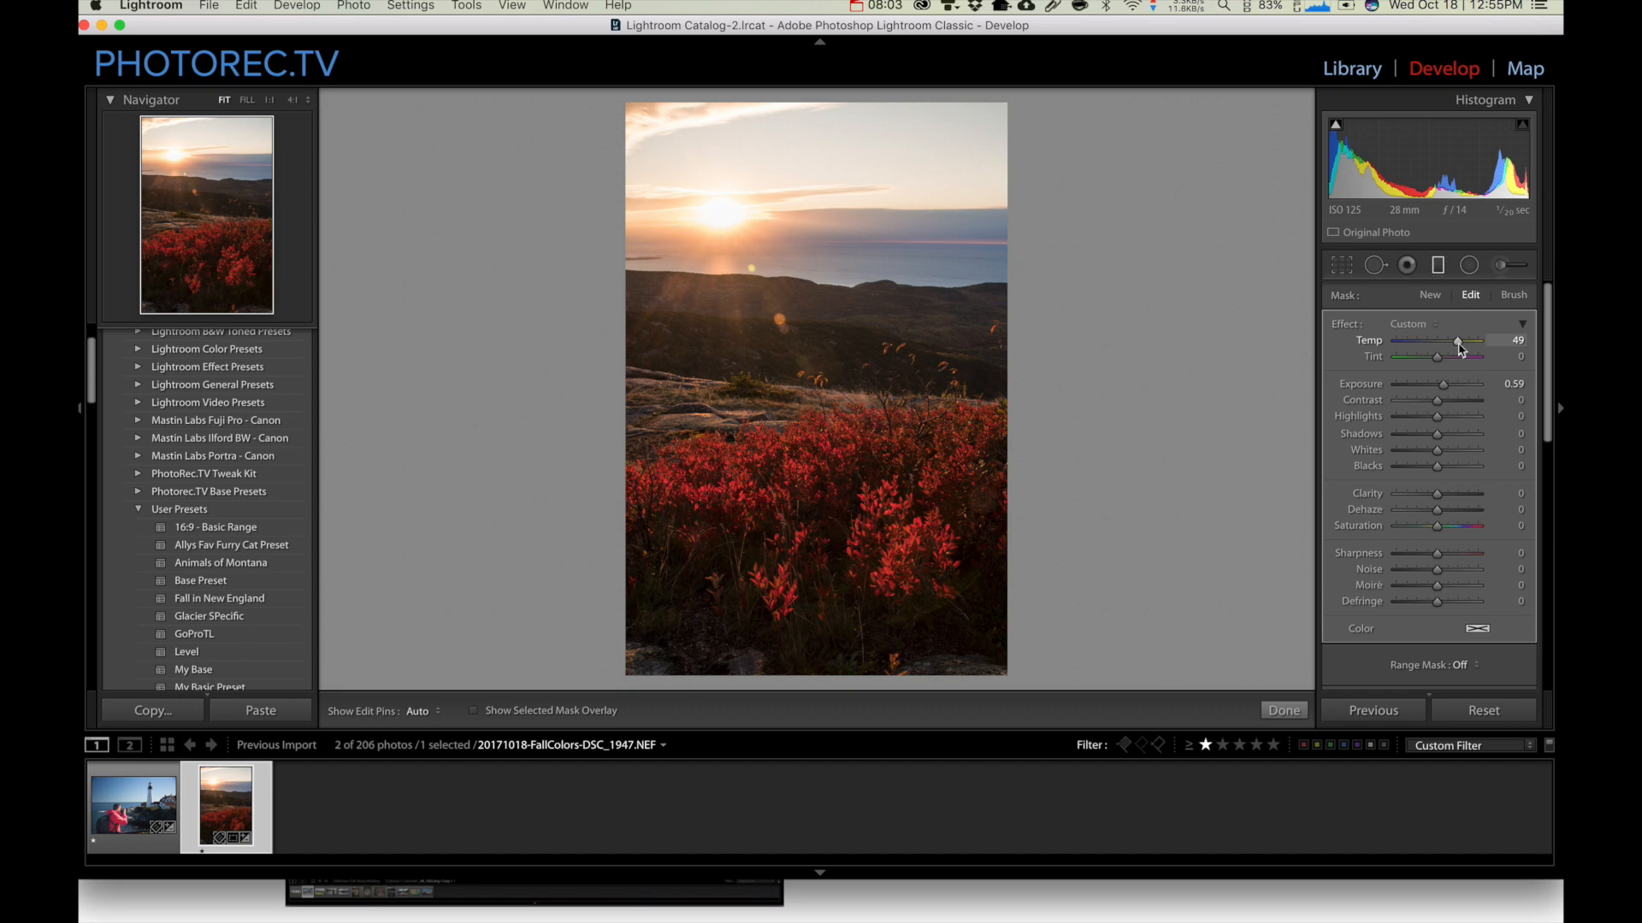
Restrict the graduated filter with a Luminance Range Mask, setting Range to 0/38 and Smoothness to 0
scroll(1407, 449, down, 2)
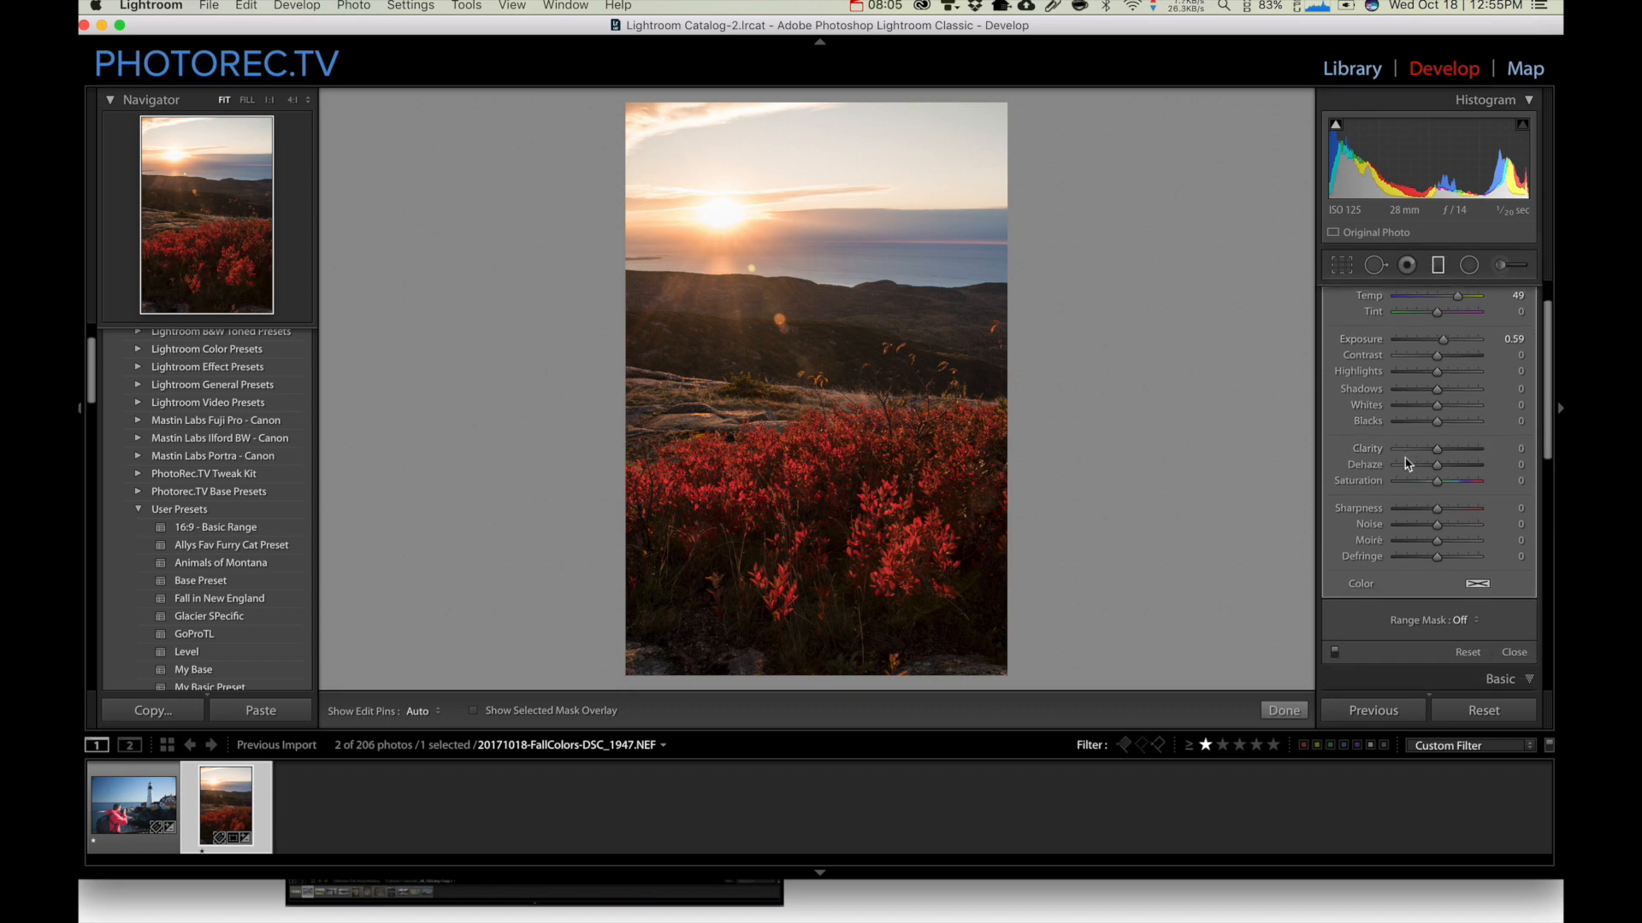
scroll(1411, 496, down, 5)
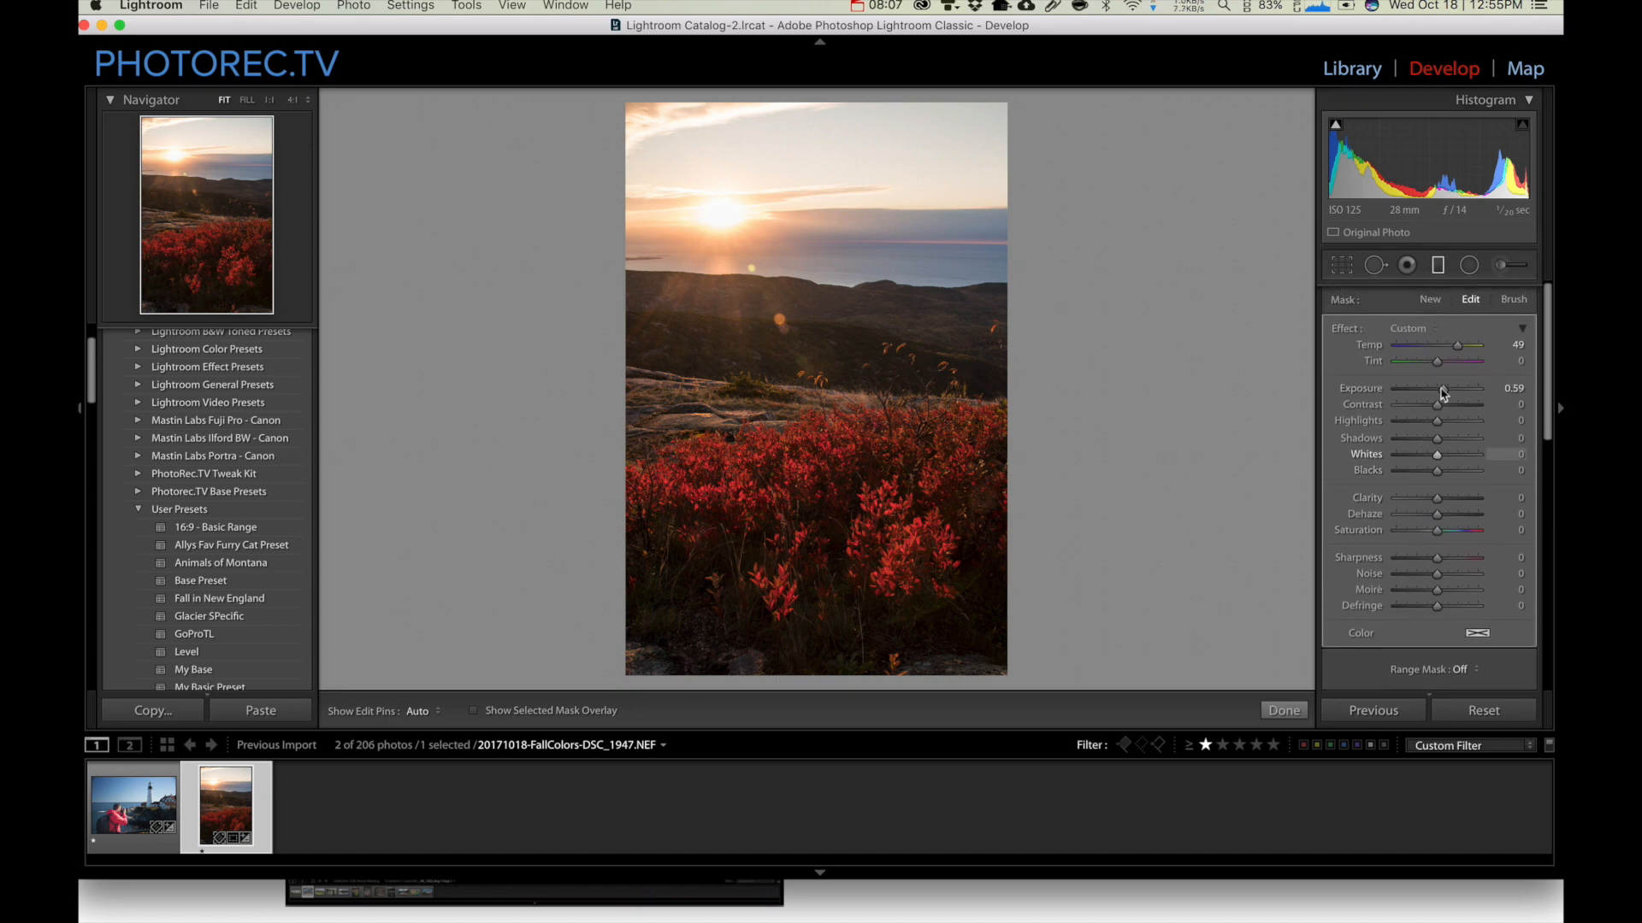
scroll(1417, 536, down, 1)
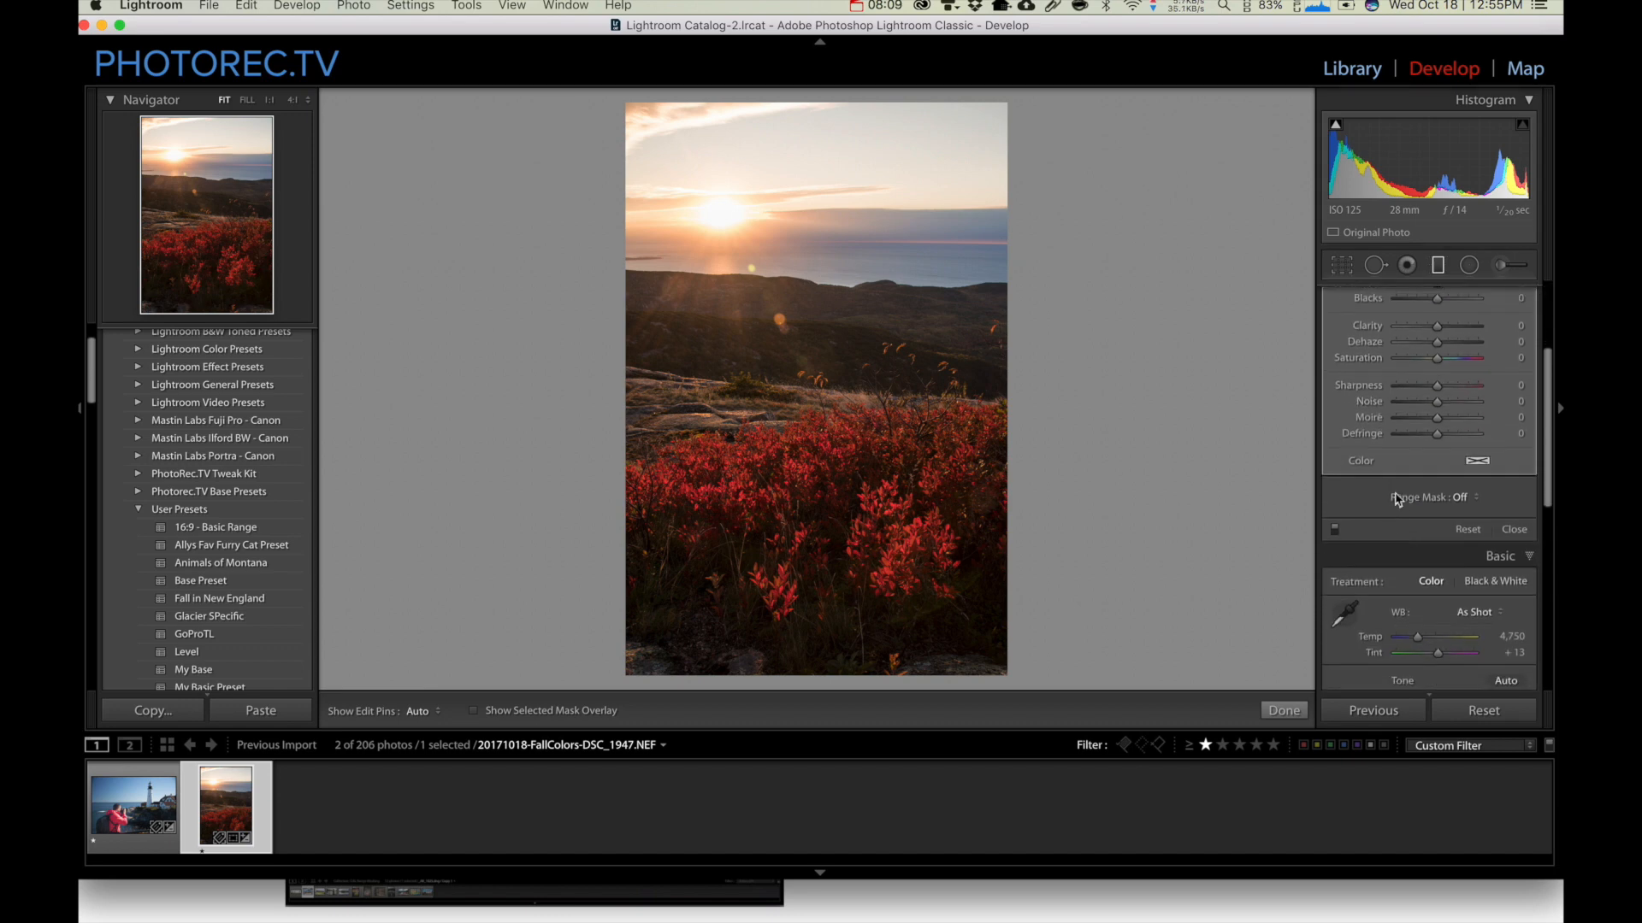
click(1463, 497)
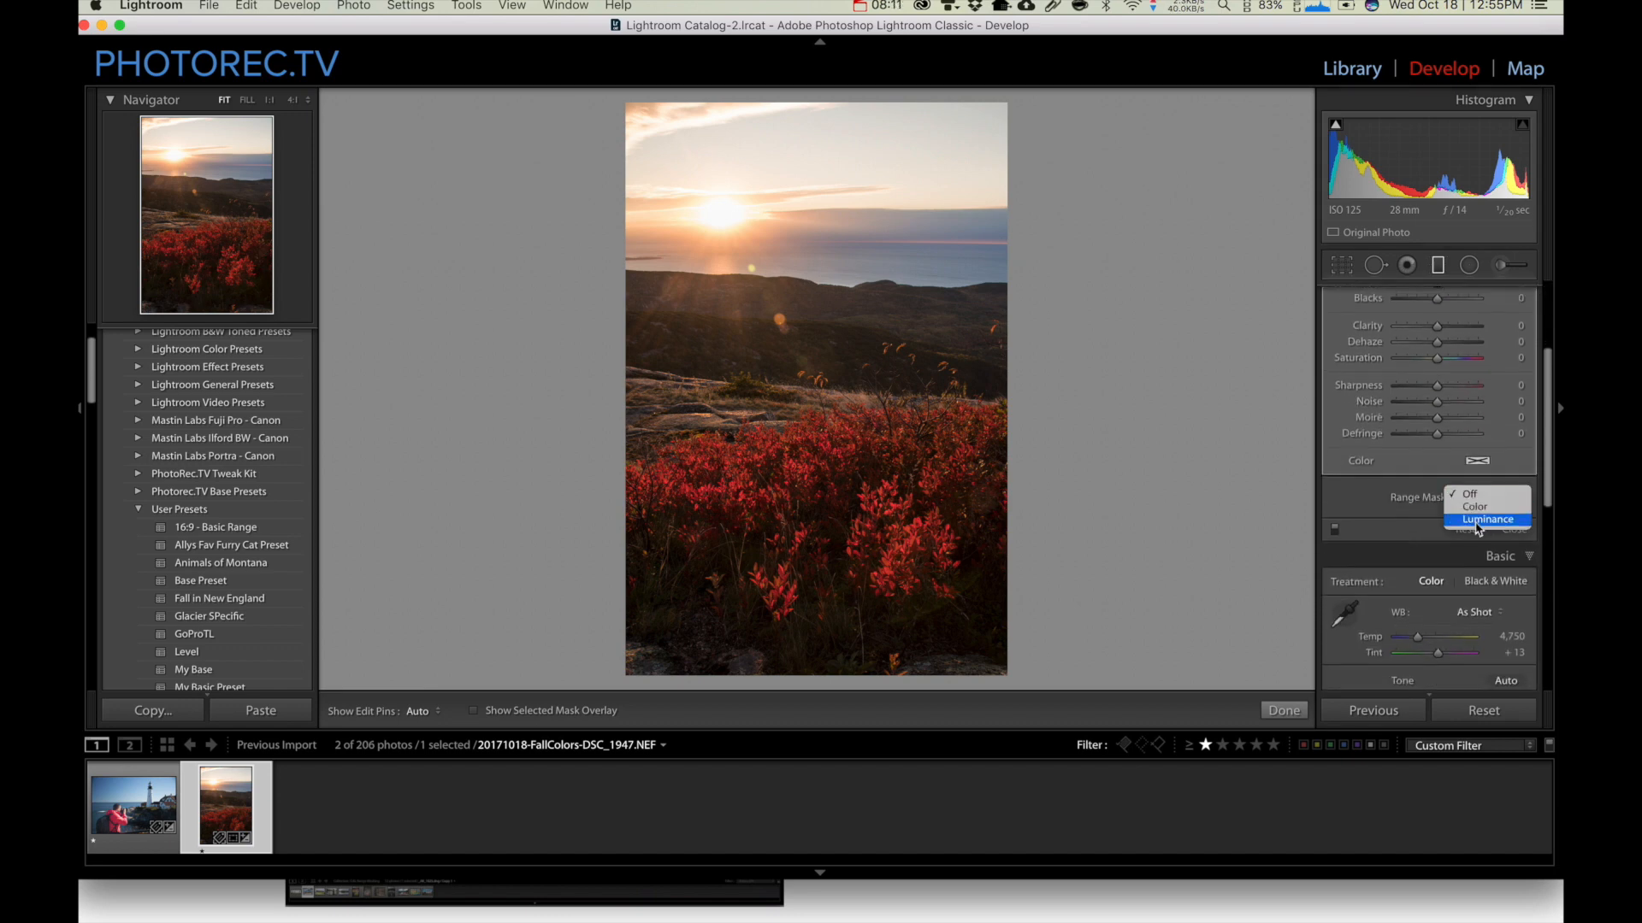
click(1477, 521)
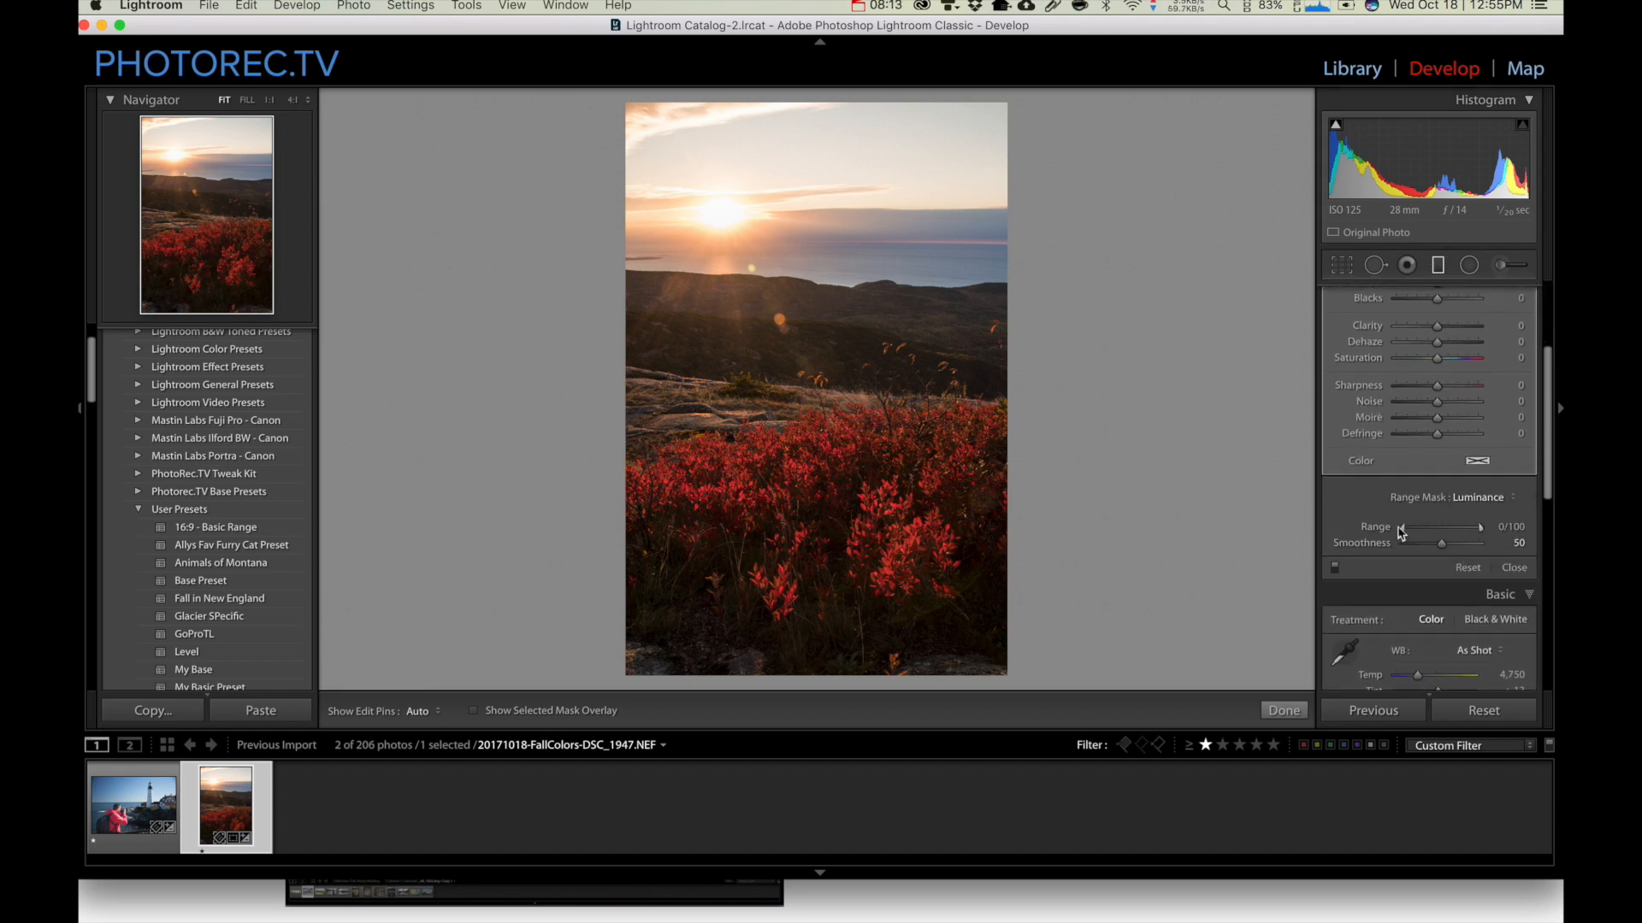
drag(1482, 530, 1446, 534)
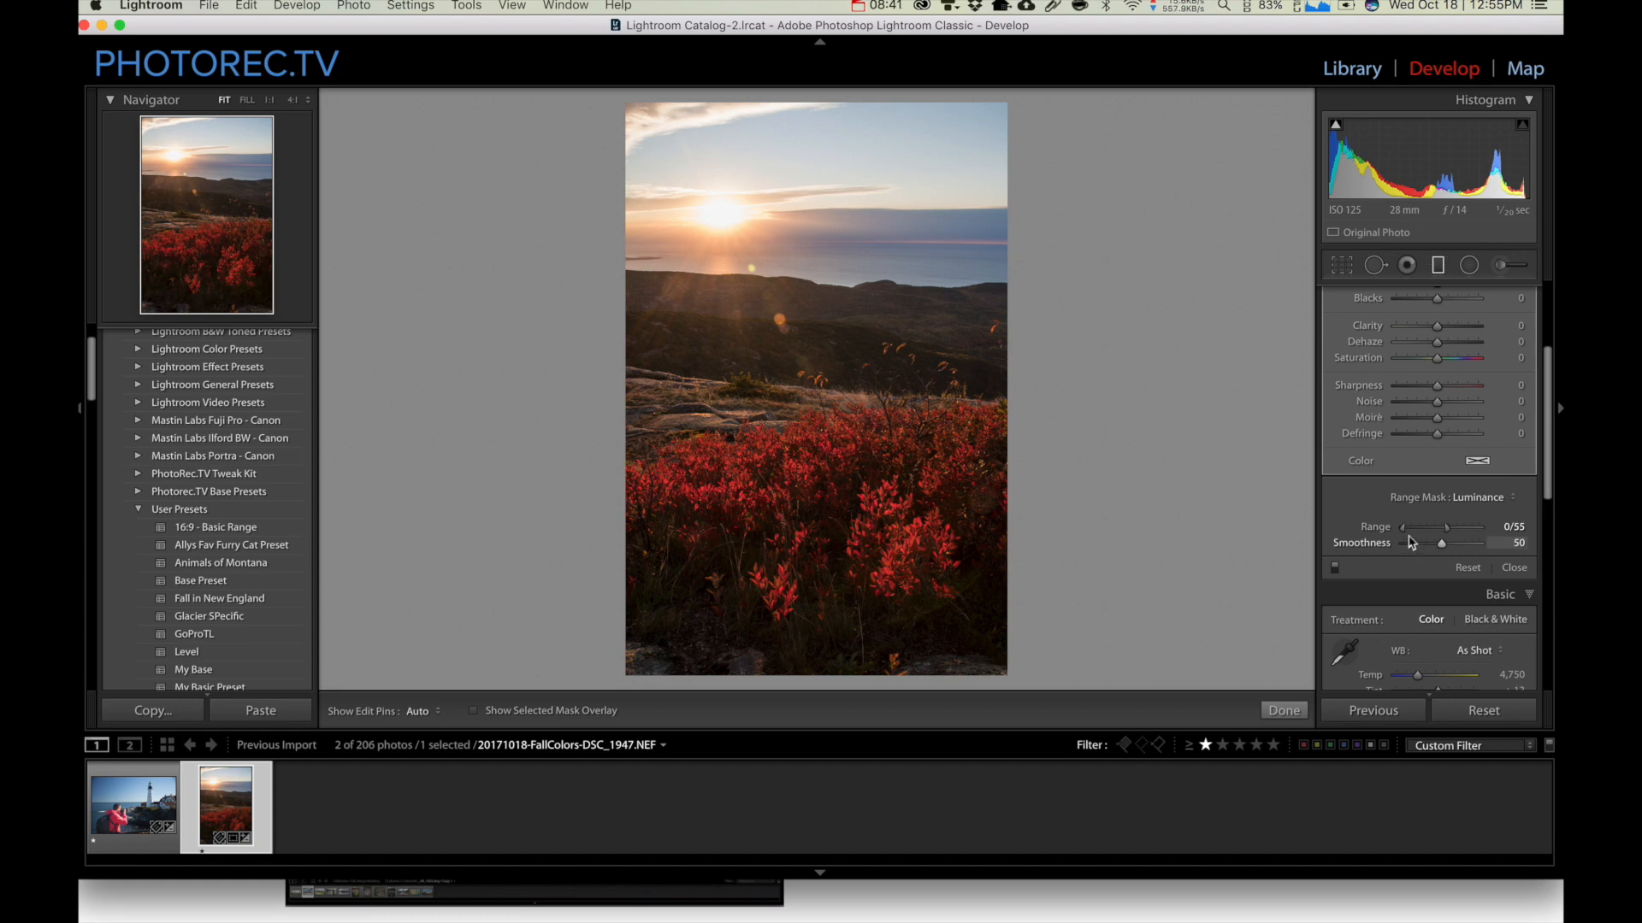
drag(1439, 533, 1364, 534)
drag(1480, 530, 1366, 547)
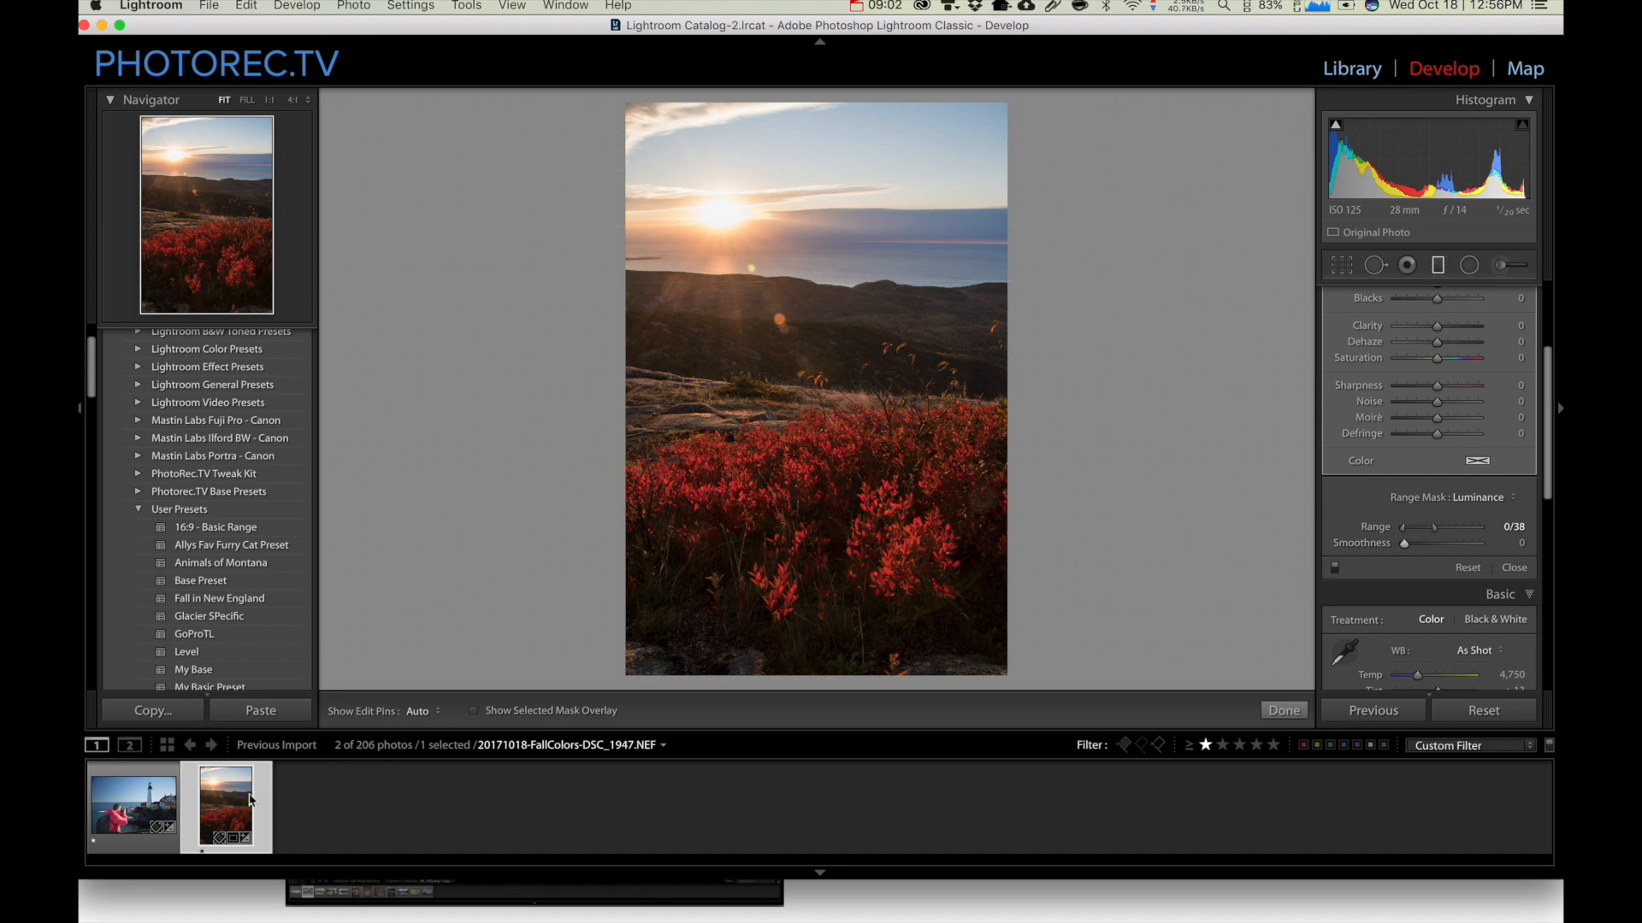
Open the lighthouse photo and reset all of its develop settings
click(151, 811)
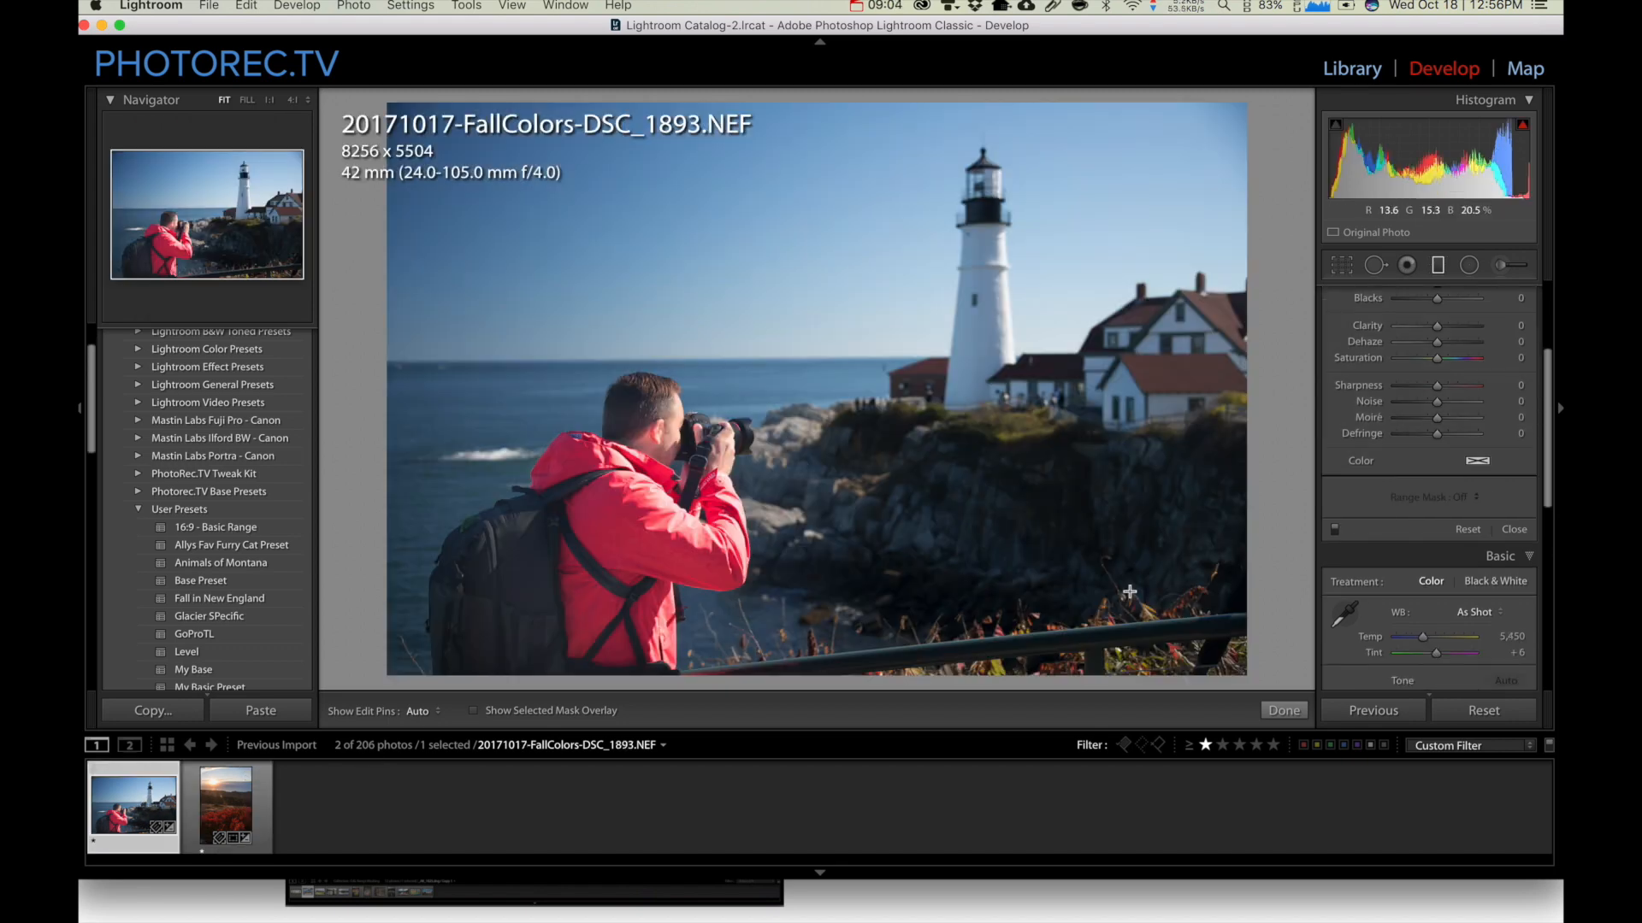
click(1483, 711)
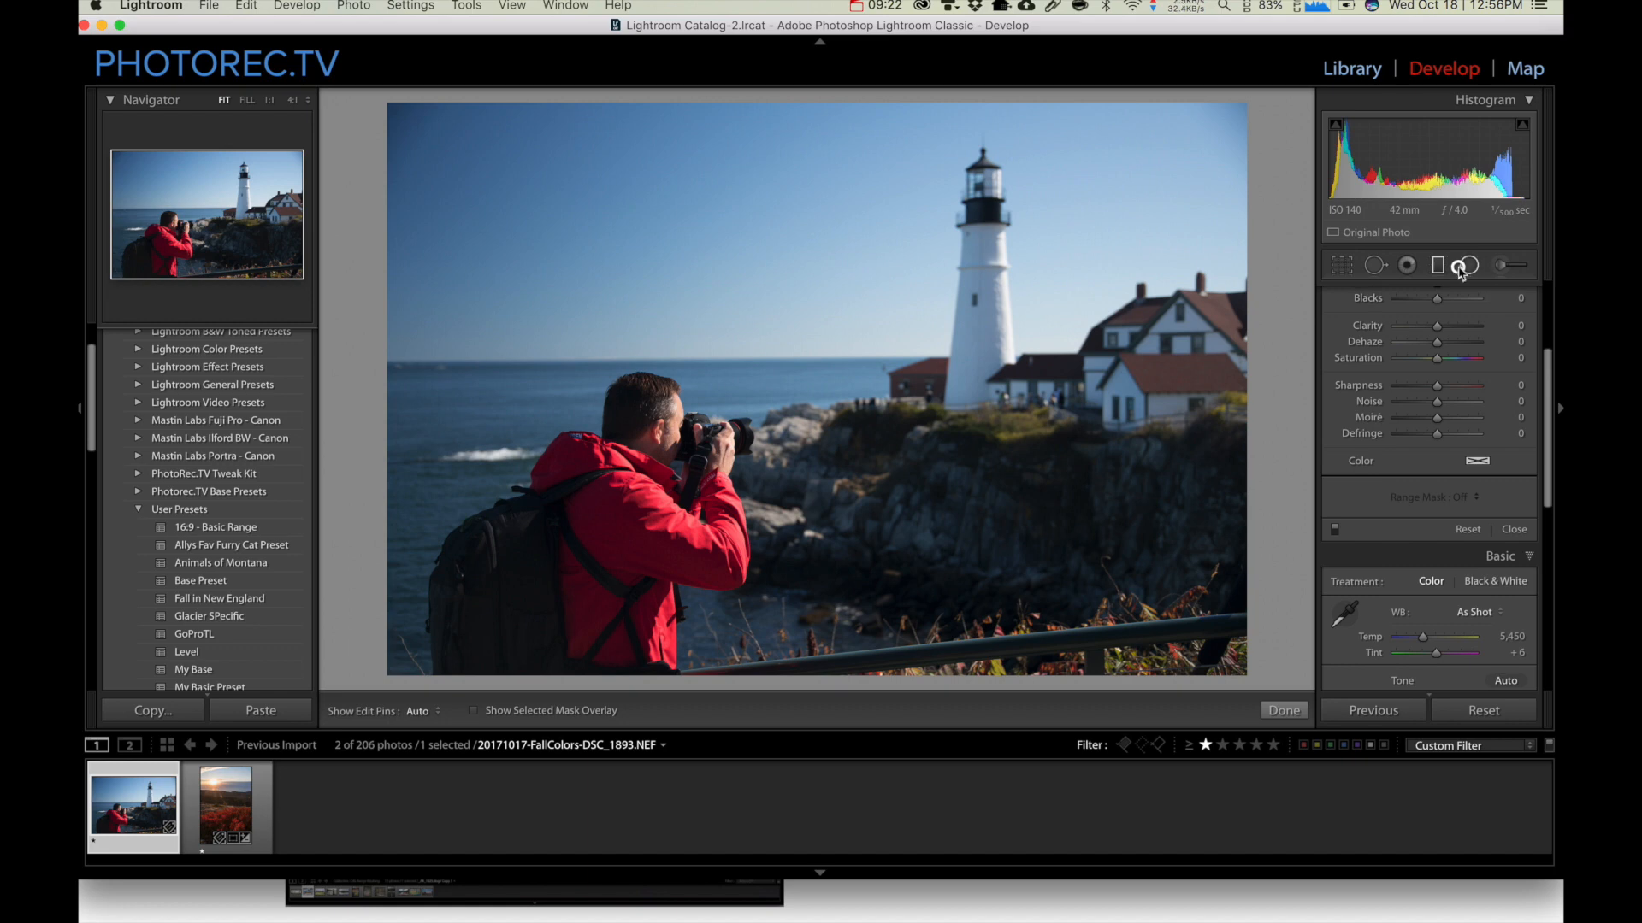
Draw an inverted radial filter over the man in the red jacket with Exposure 2.11 and Feather 52
click(1460, 268)
drag(478, 392, 695, 602)
drag(483, 398, 592, 513)
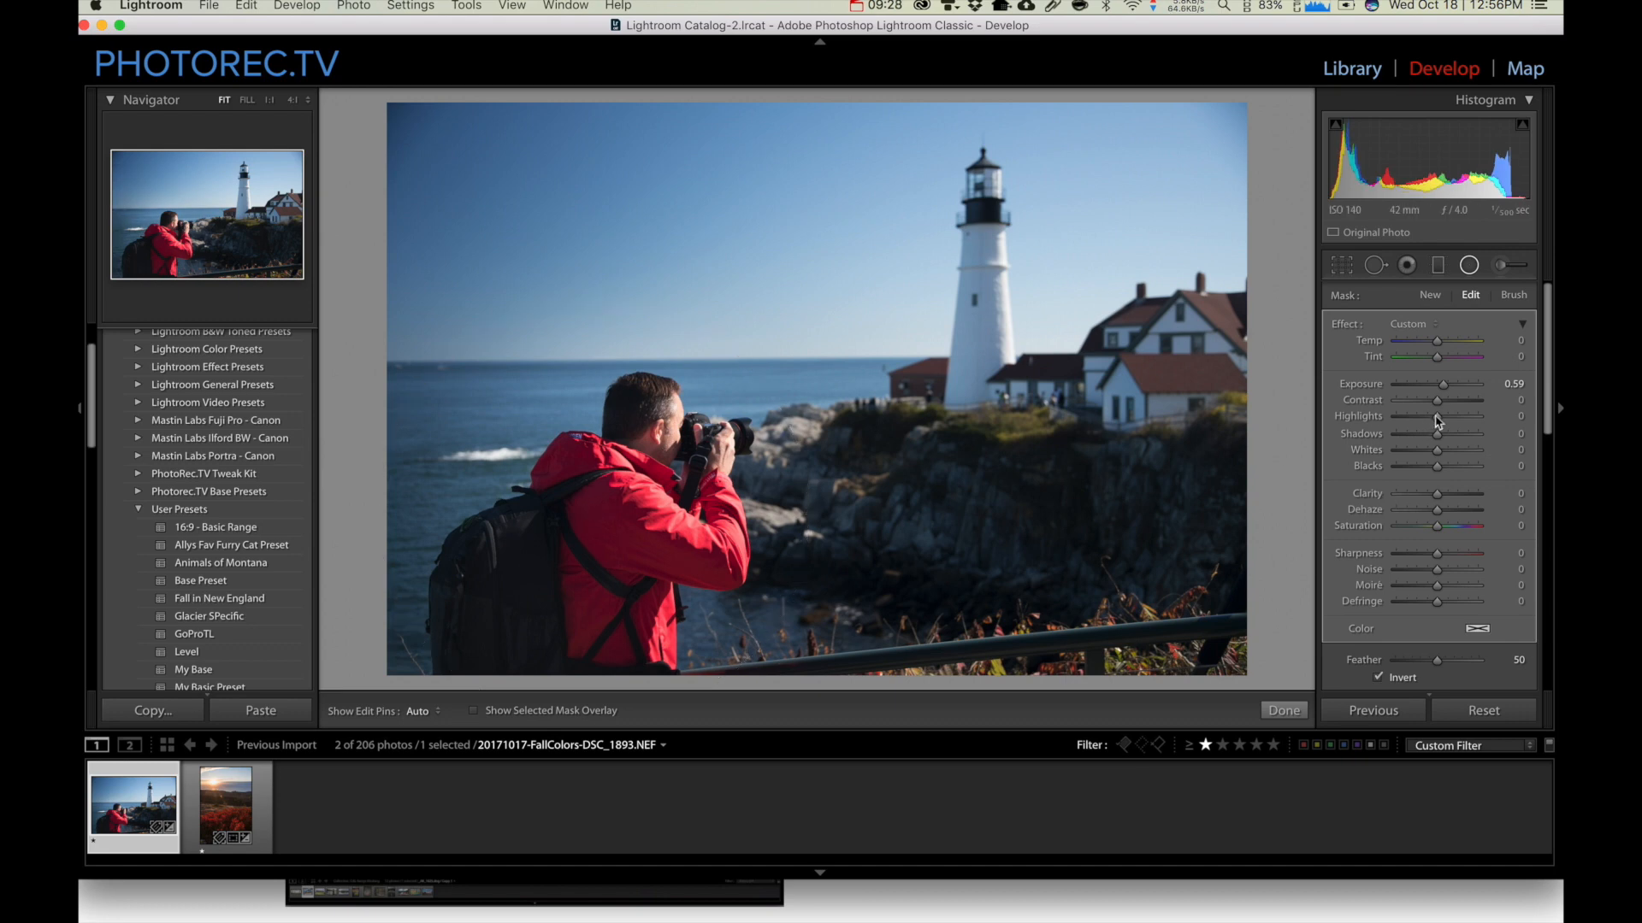
drag(1443, 385, 1458, 387)
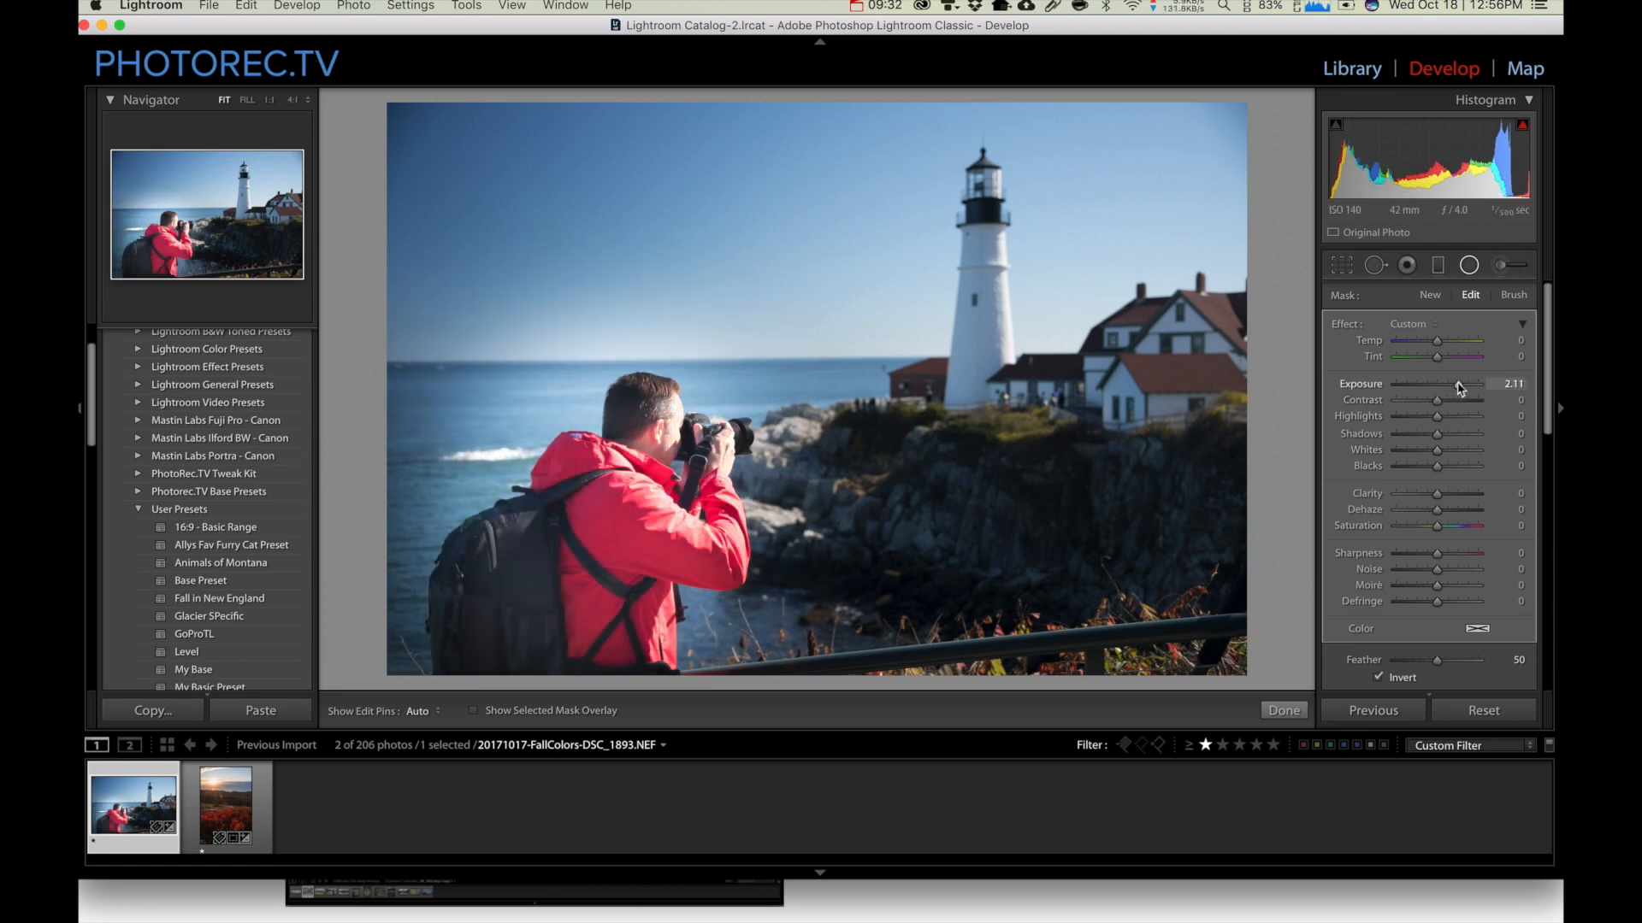
mouse_move(1437, 660)
mouse_down()
mouse_move(1392, 663)
mouse_move(1438, 669)
mouse_up()
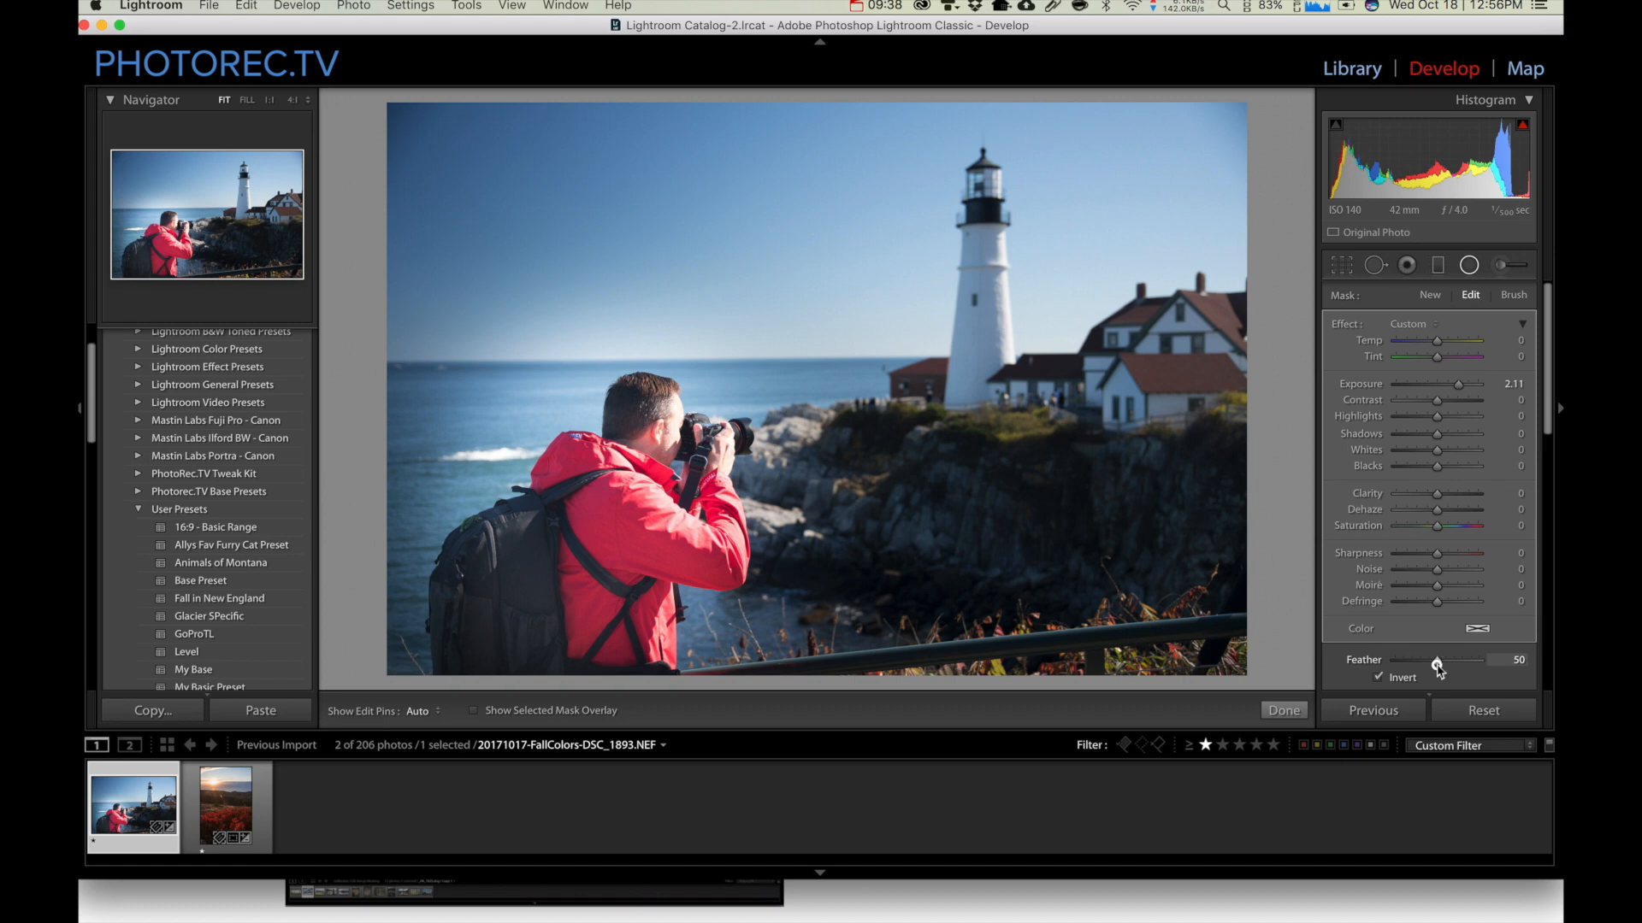
Add a Color Range Mask to the radial filter and sample an area of the red jacket
scroll(1454, 637, down, 5)
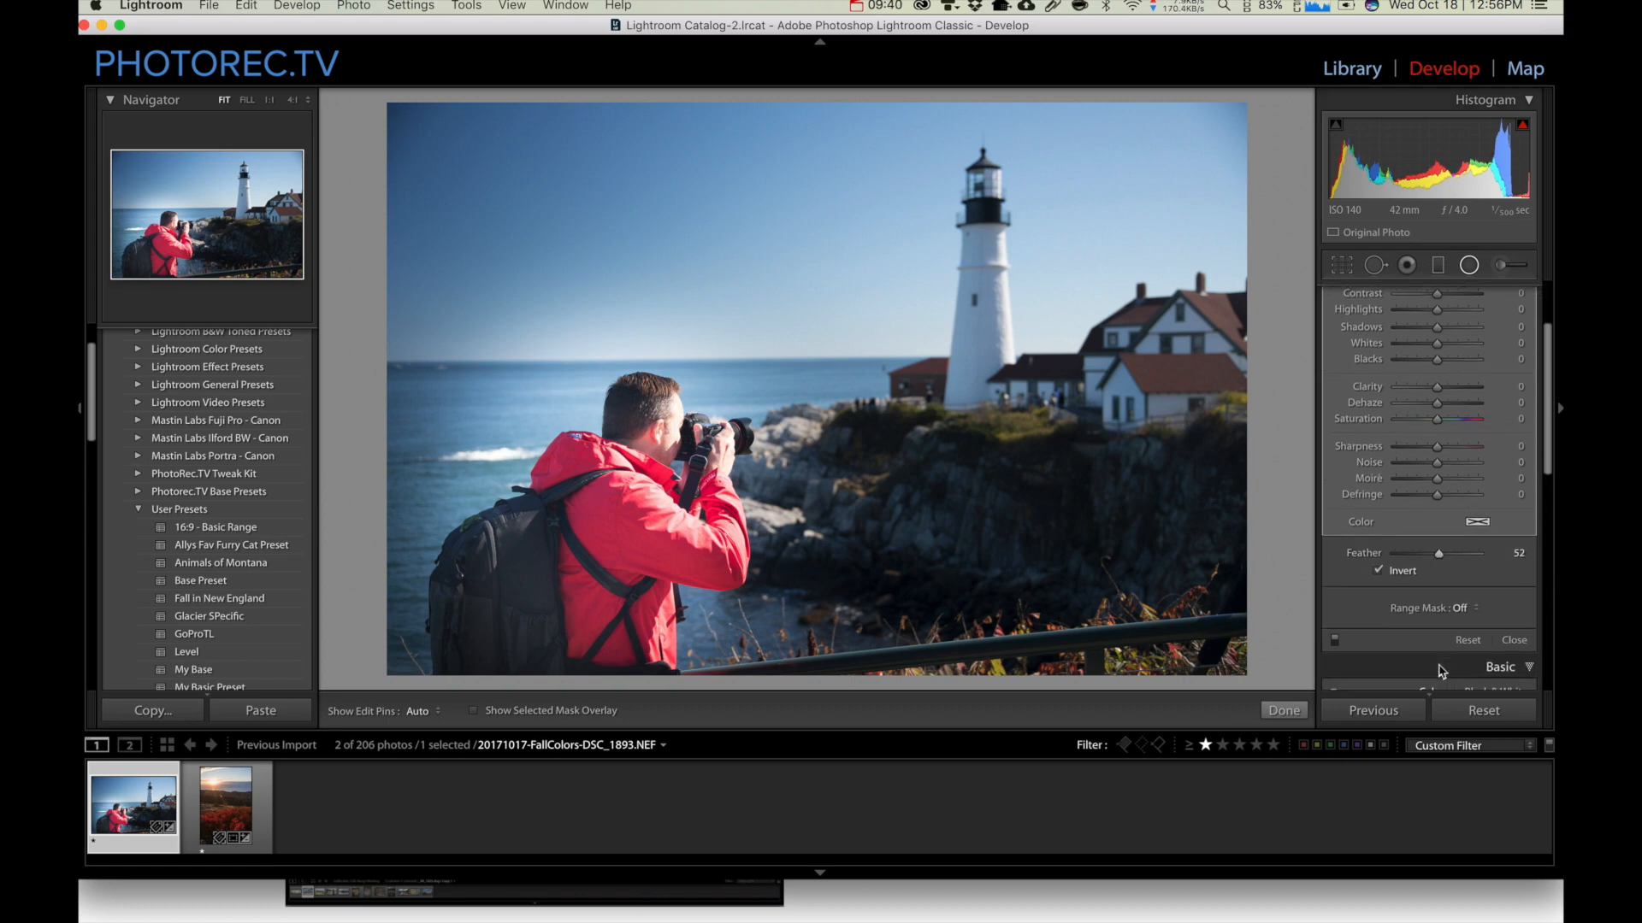
click(1466, 587)
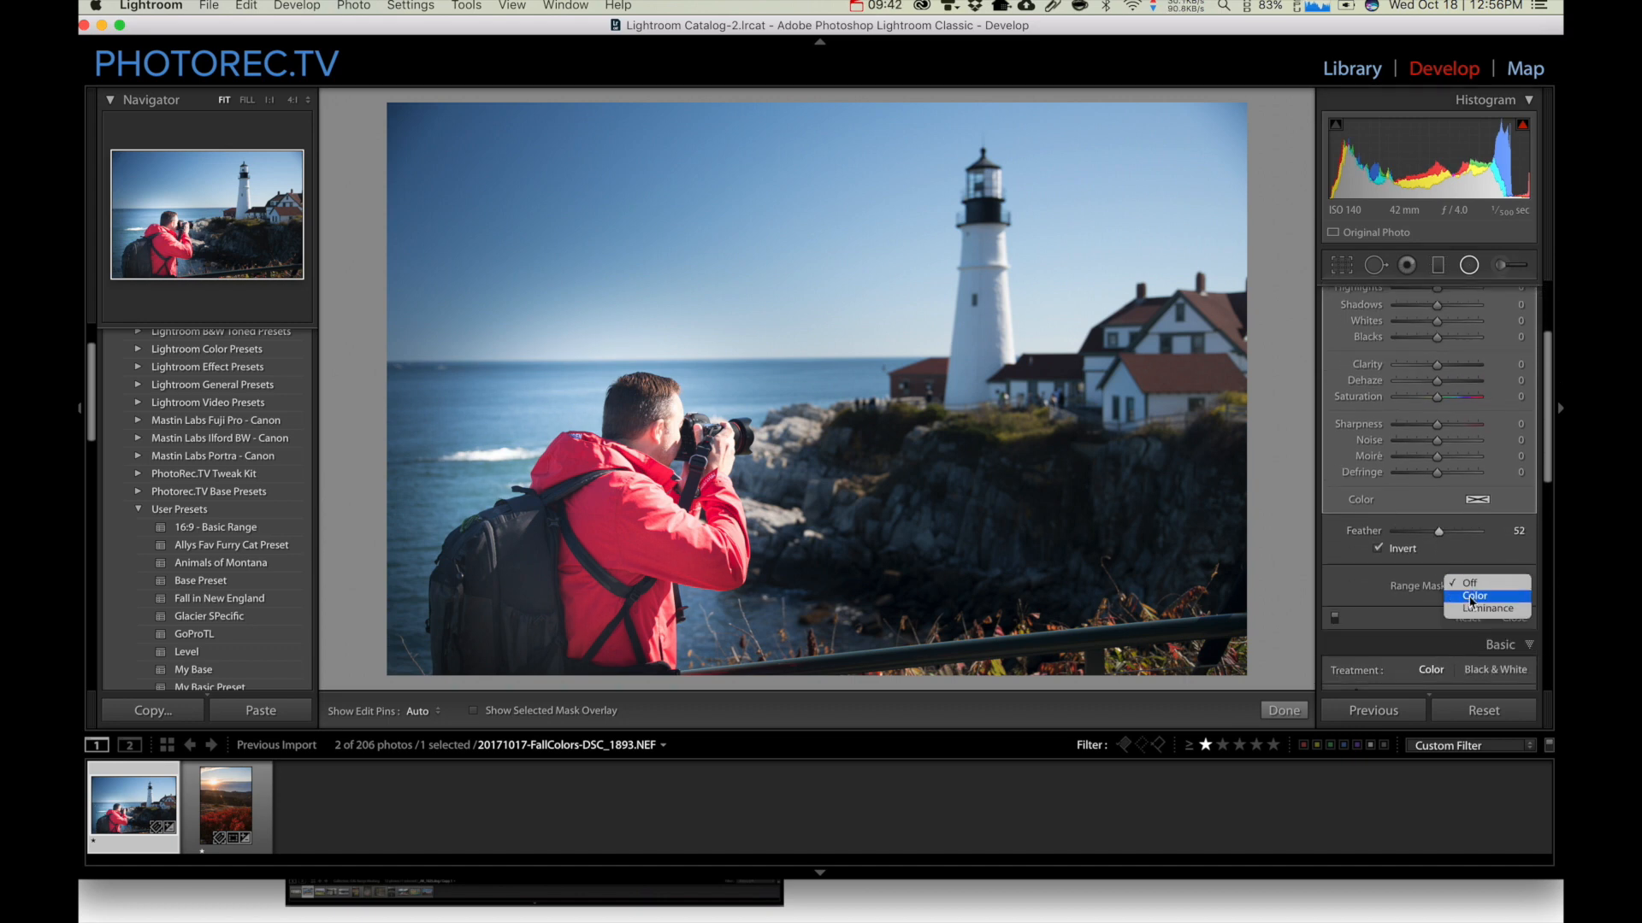
click(1471, 603)
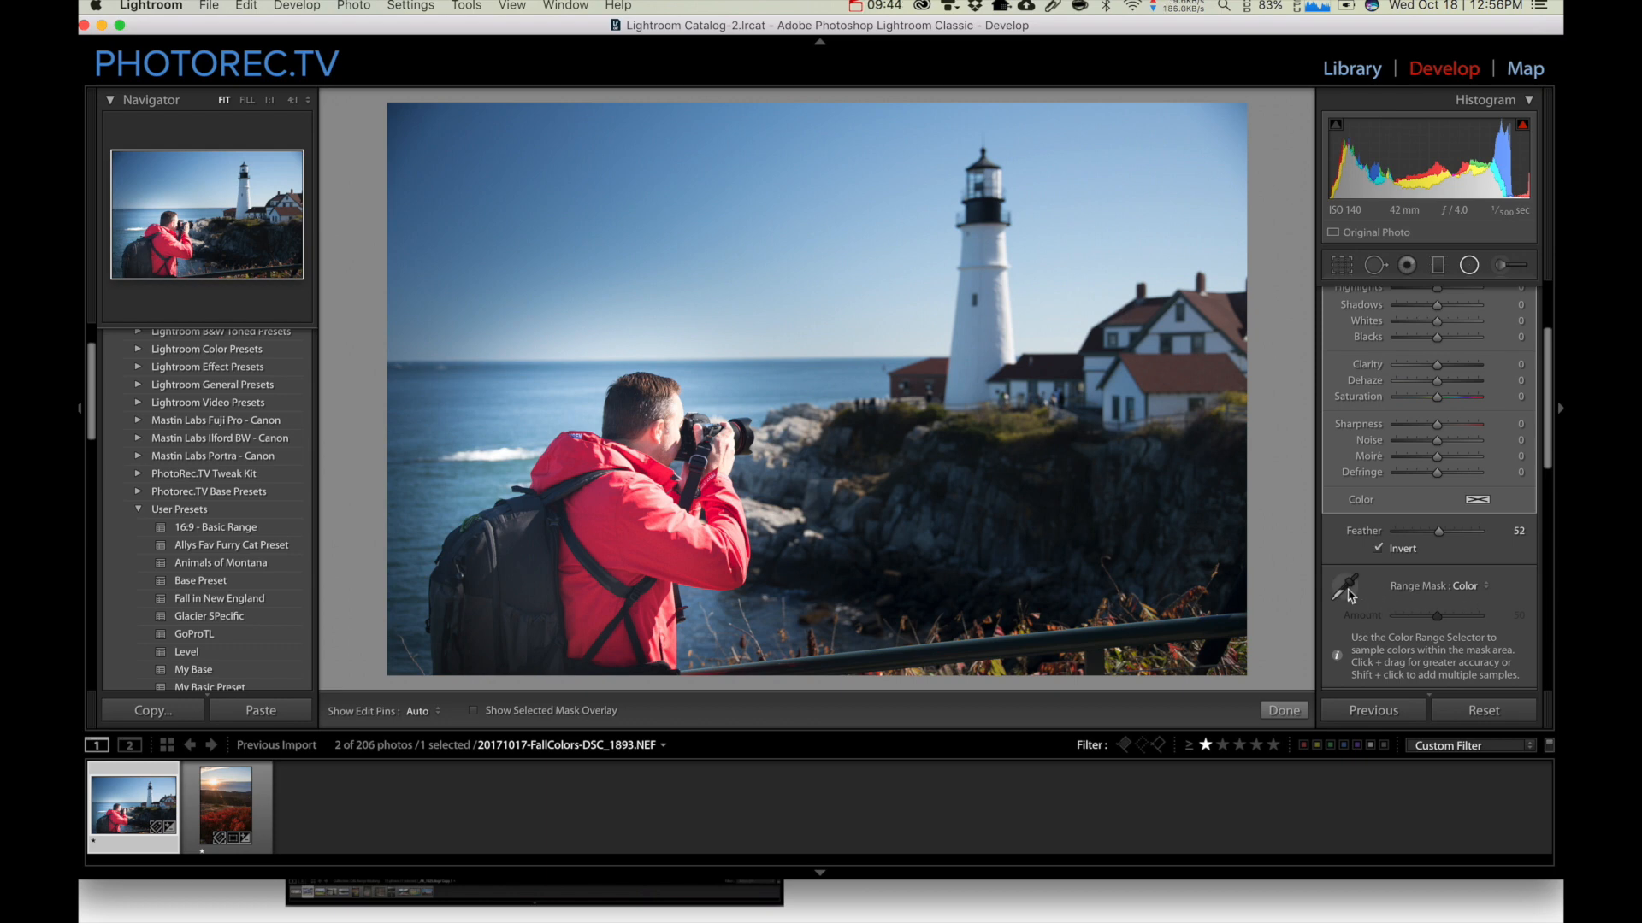
click(1349, 591)
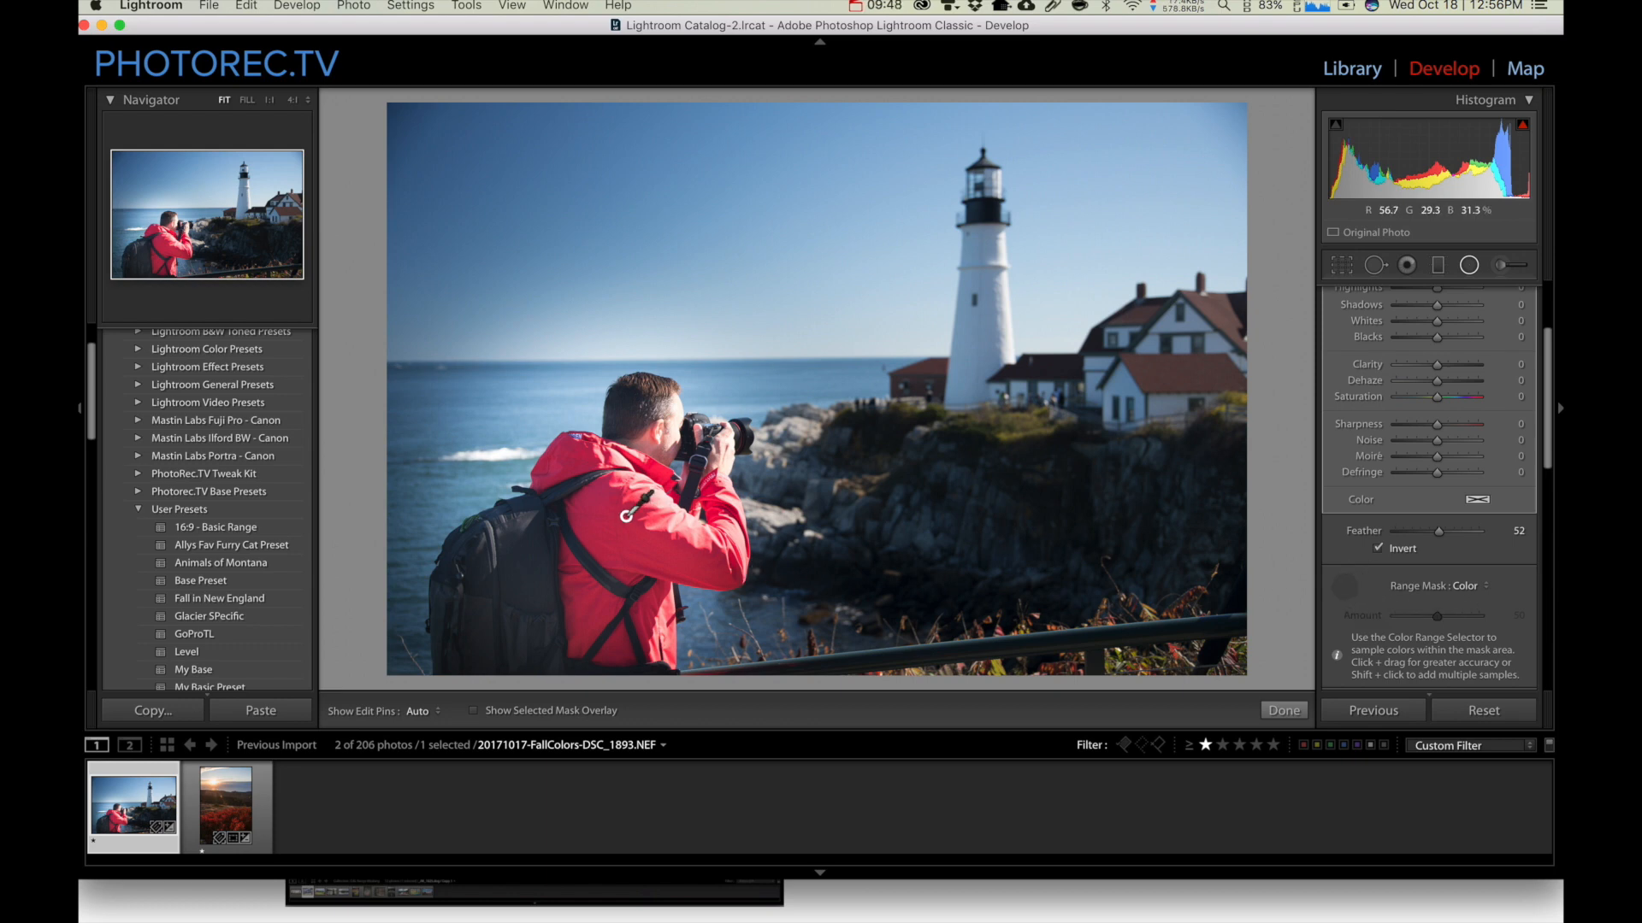
click(627, 516)
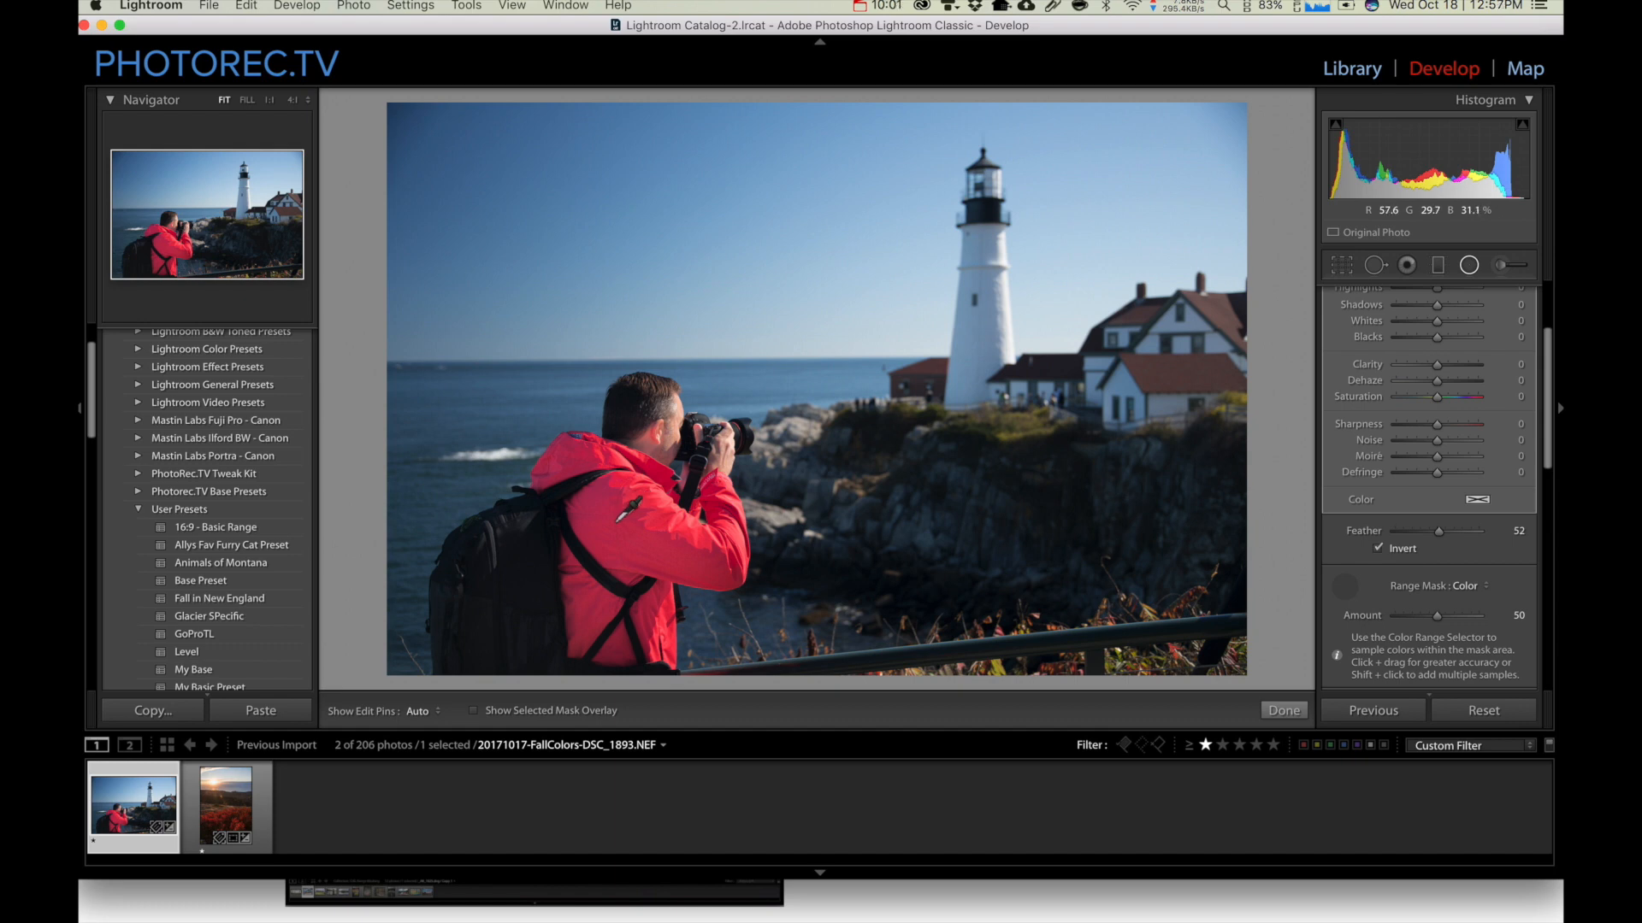
click(630, 508)
mouse_move(584, 503)
mouse_down()
mouse_move(654, 555)
mouse_move(672, 548)
mouse_up()
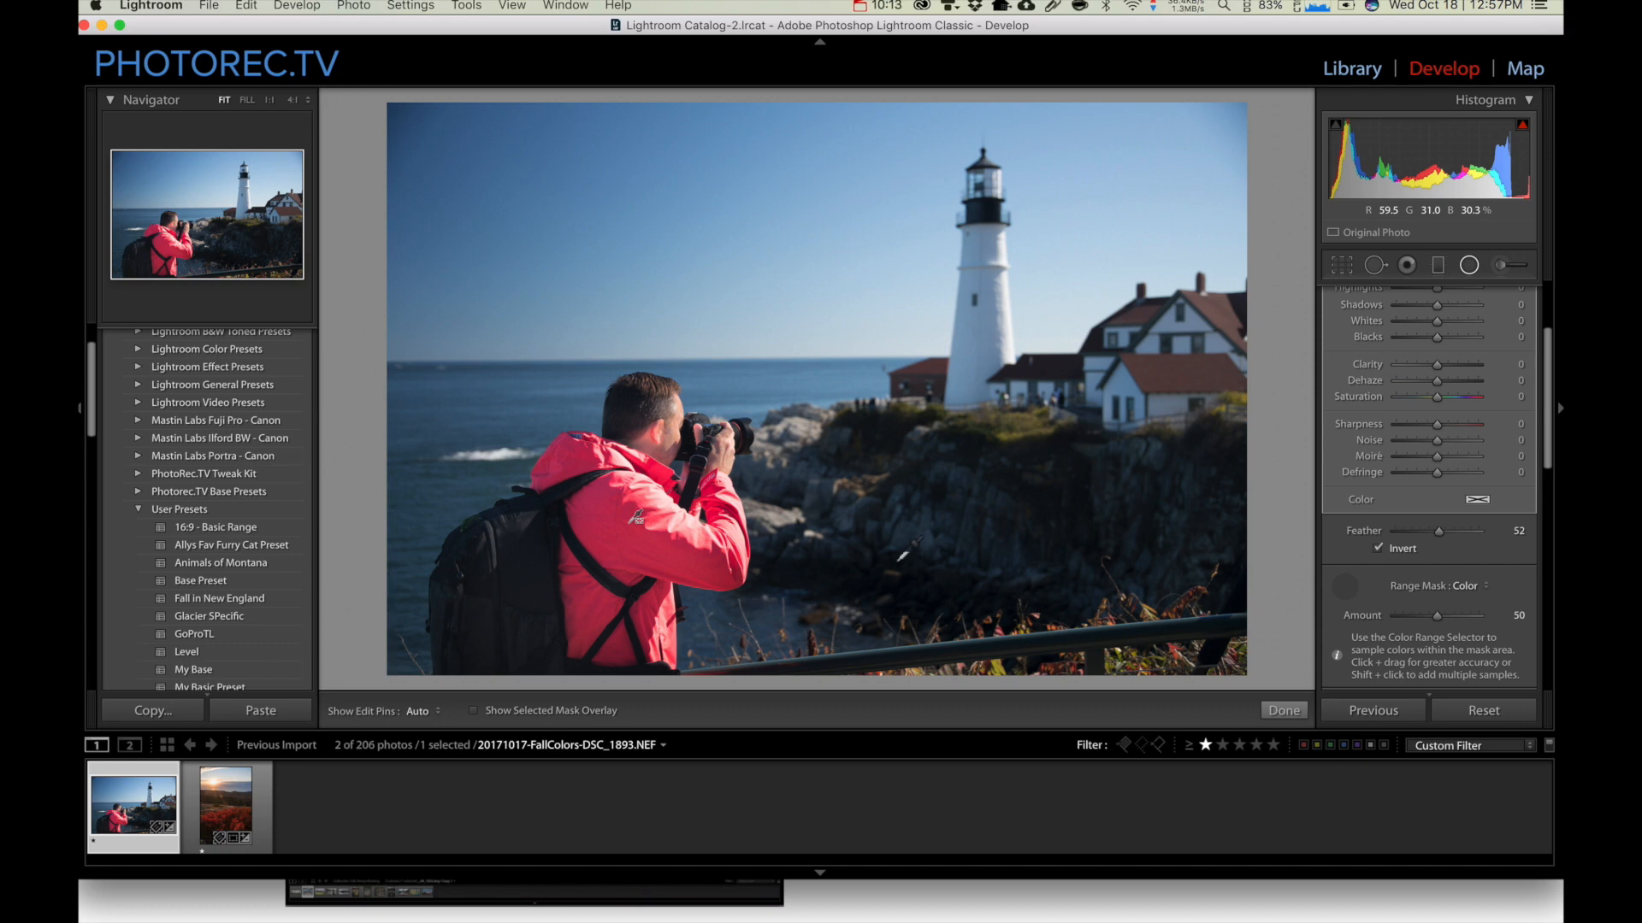
Try Exposure -0.50 on the masked radial filter and raise the exposure again to brighten the jacket
scroll(1459, 498, up, 5)
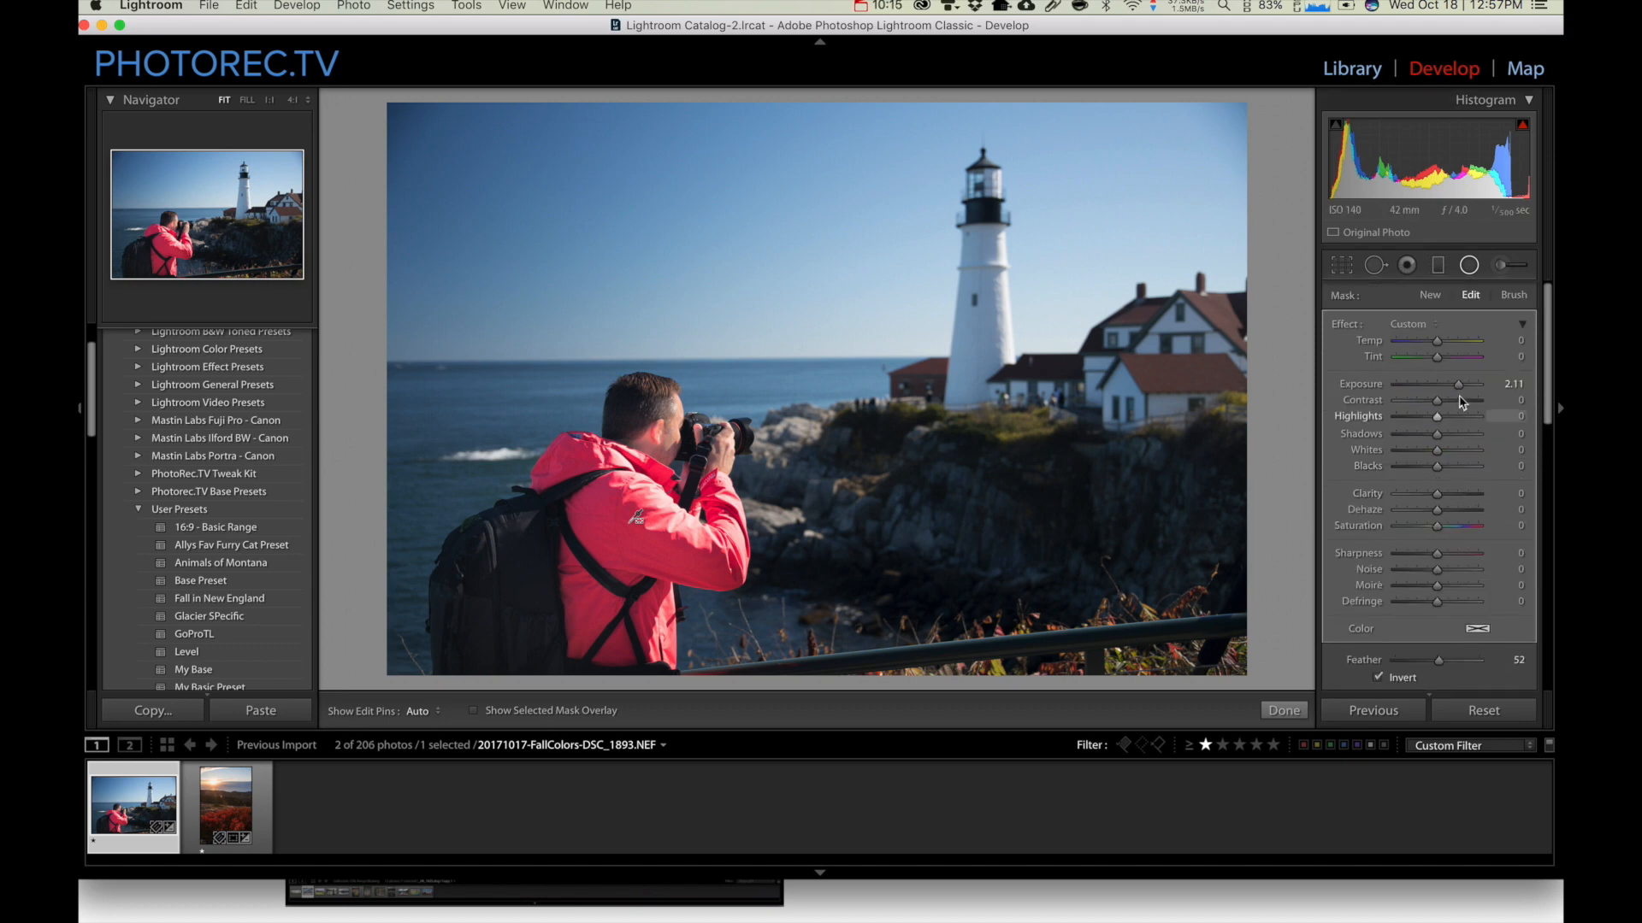
mouse_move(1458, 384)
mouse_down()
mouse_move(1419, 386)
mouse_move(1459, 392)
mouse_move(1420, 395)
mouse_move(1434, 397)
mouse_up()
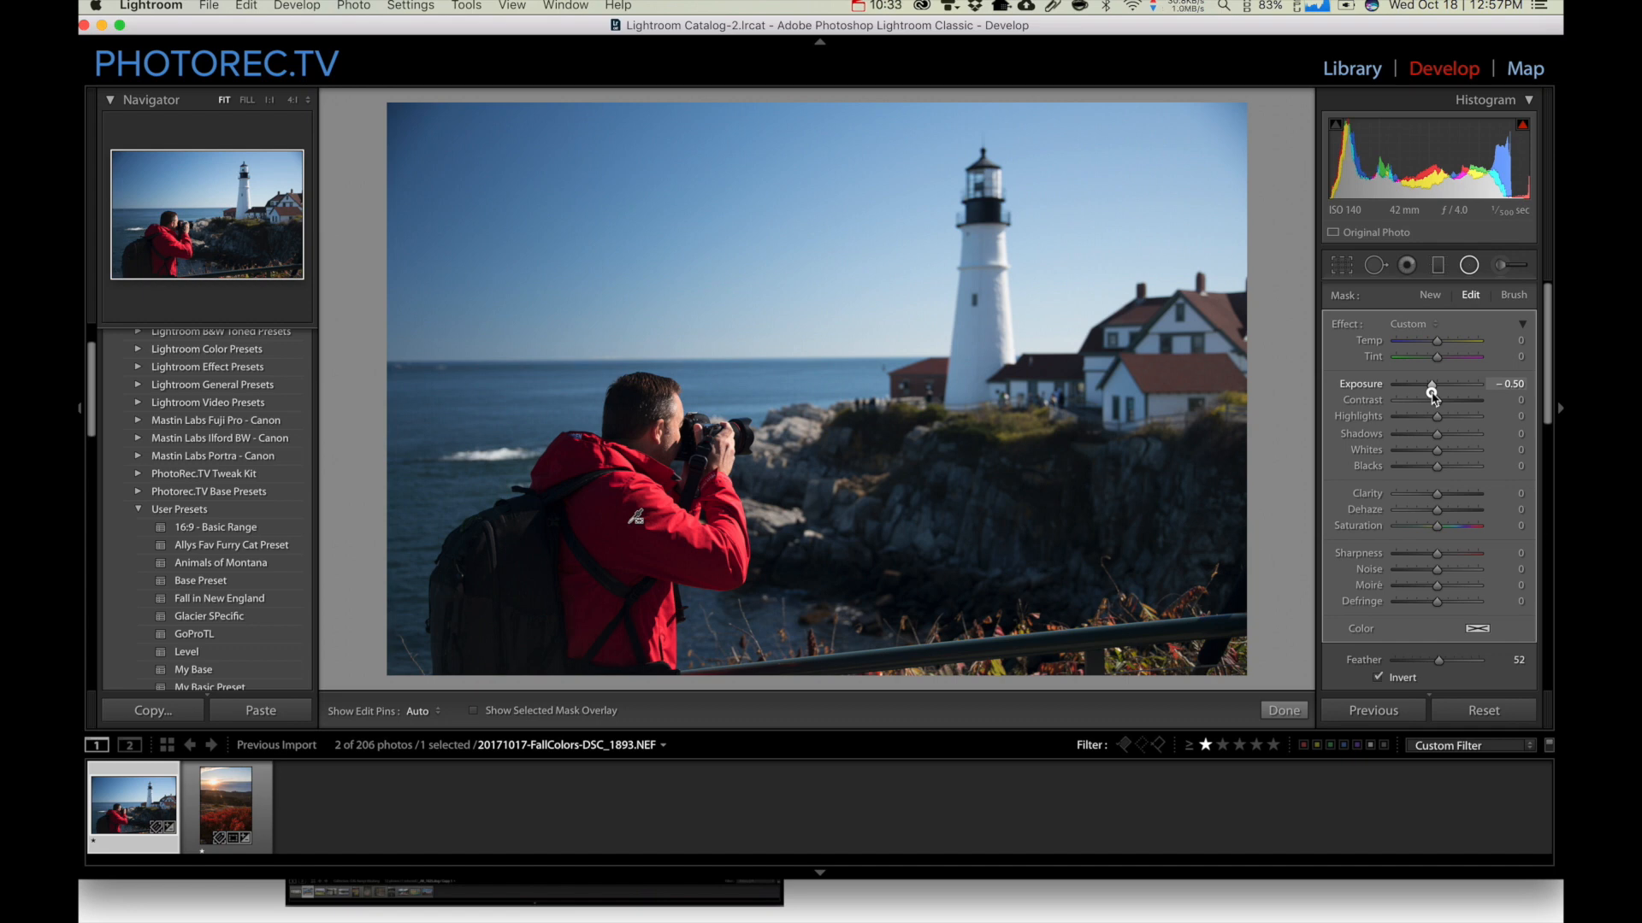
drag(1433, 391, 1454, 400)
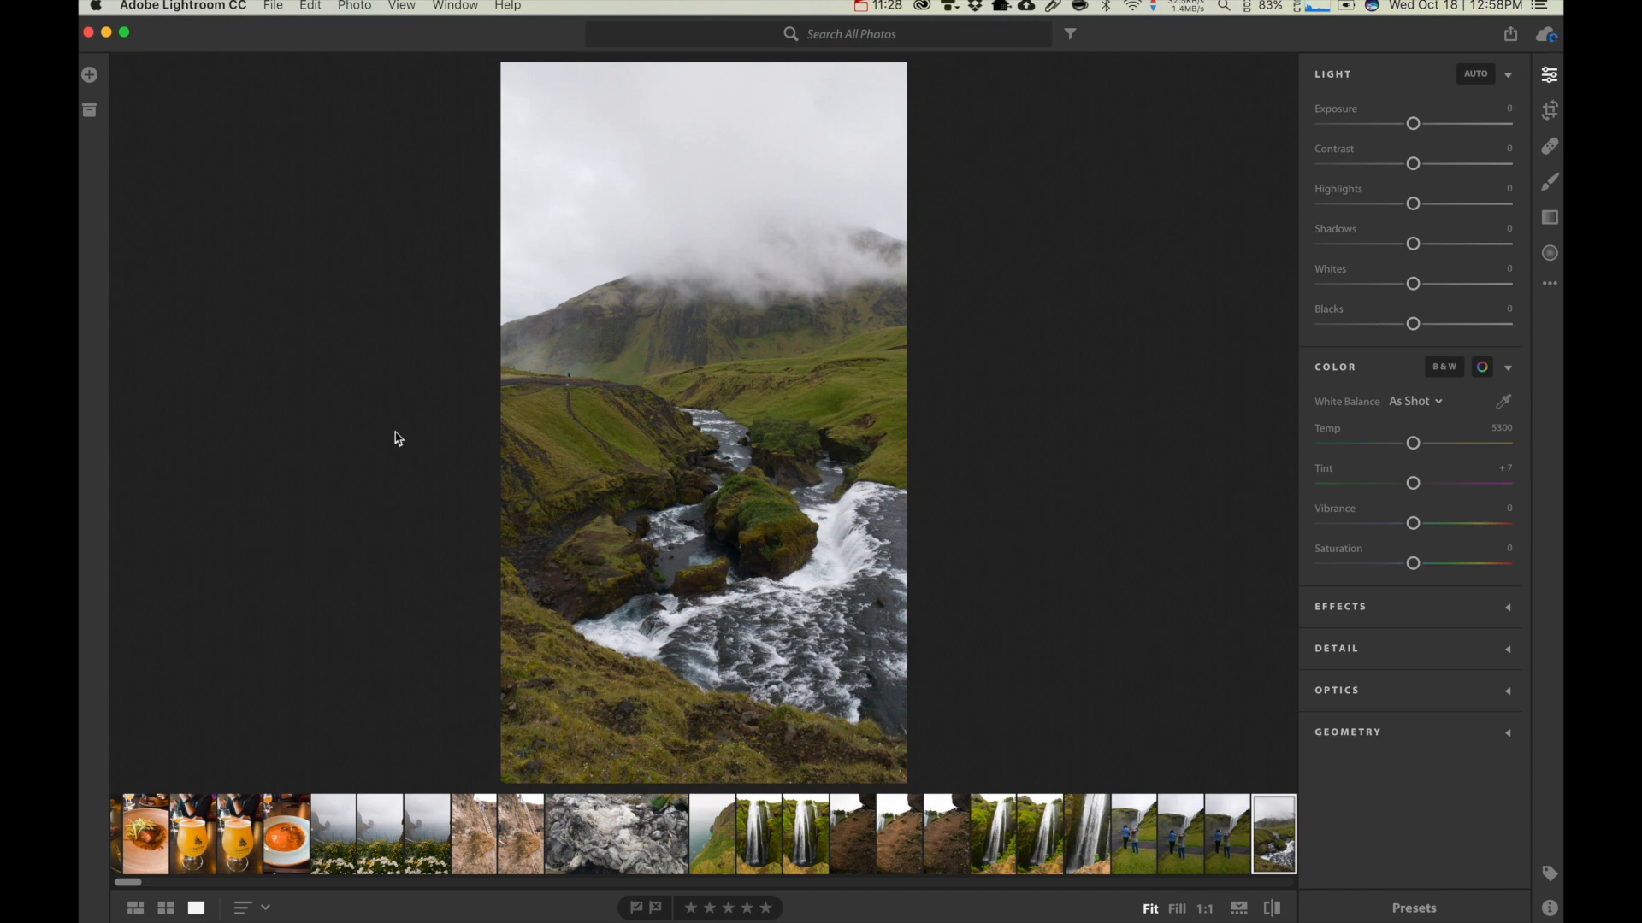
Switch to Chrome and choose the Photography plan (20 GB) on the Creative Cloud pricing page
click(559, 906)
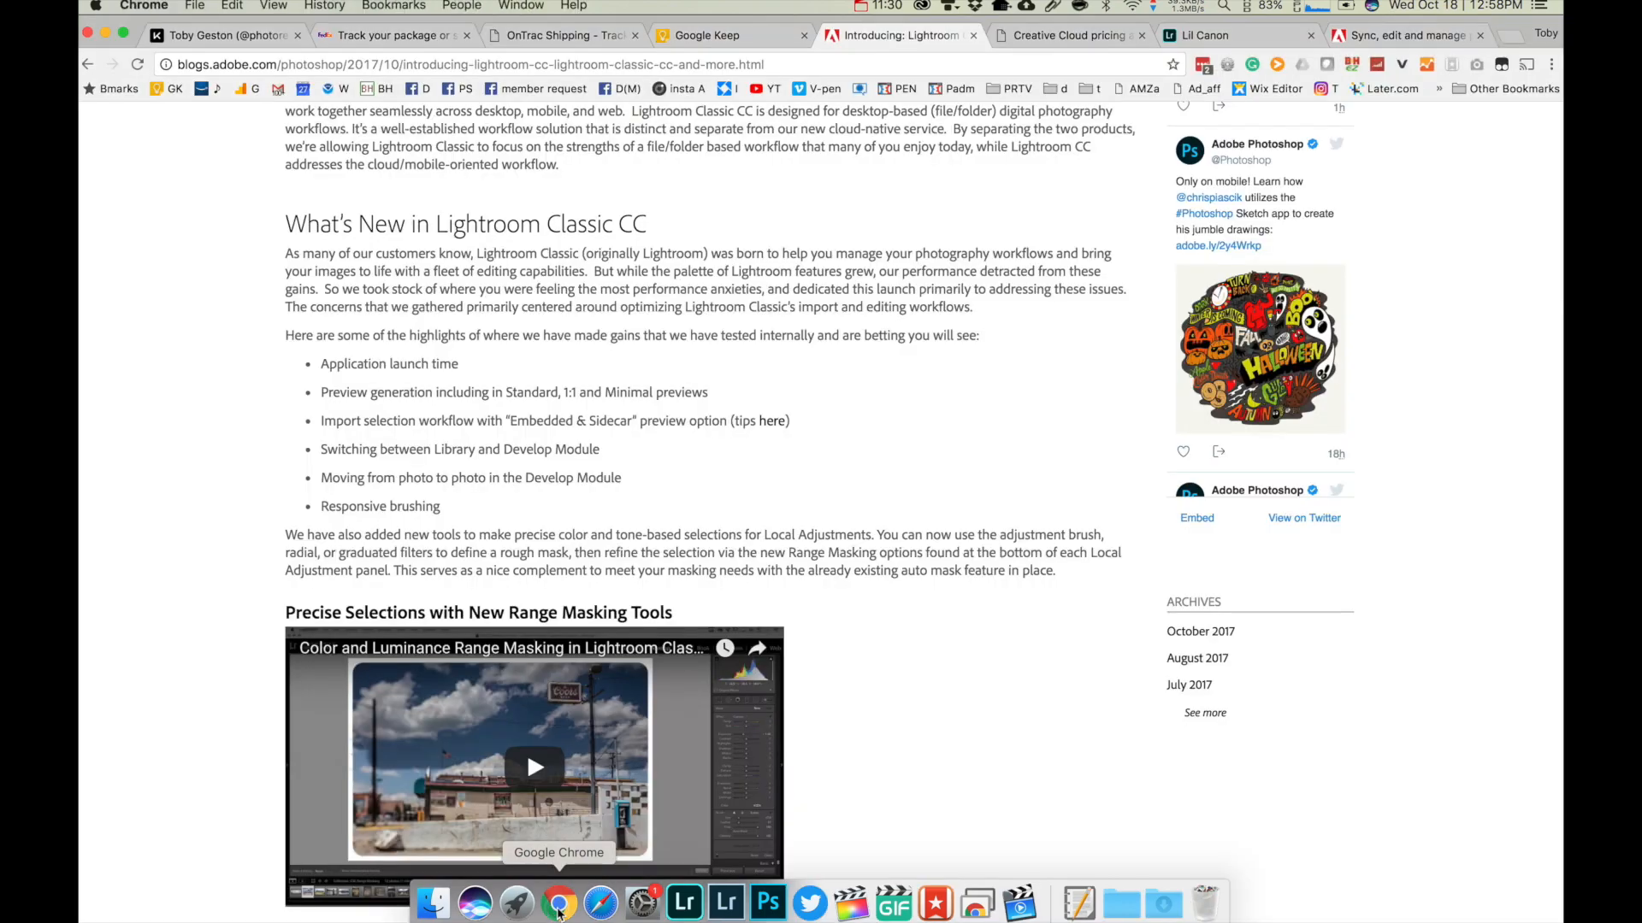
click(1079, 38)
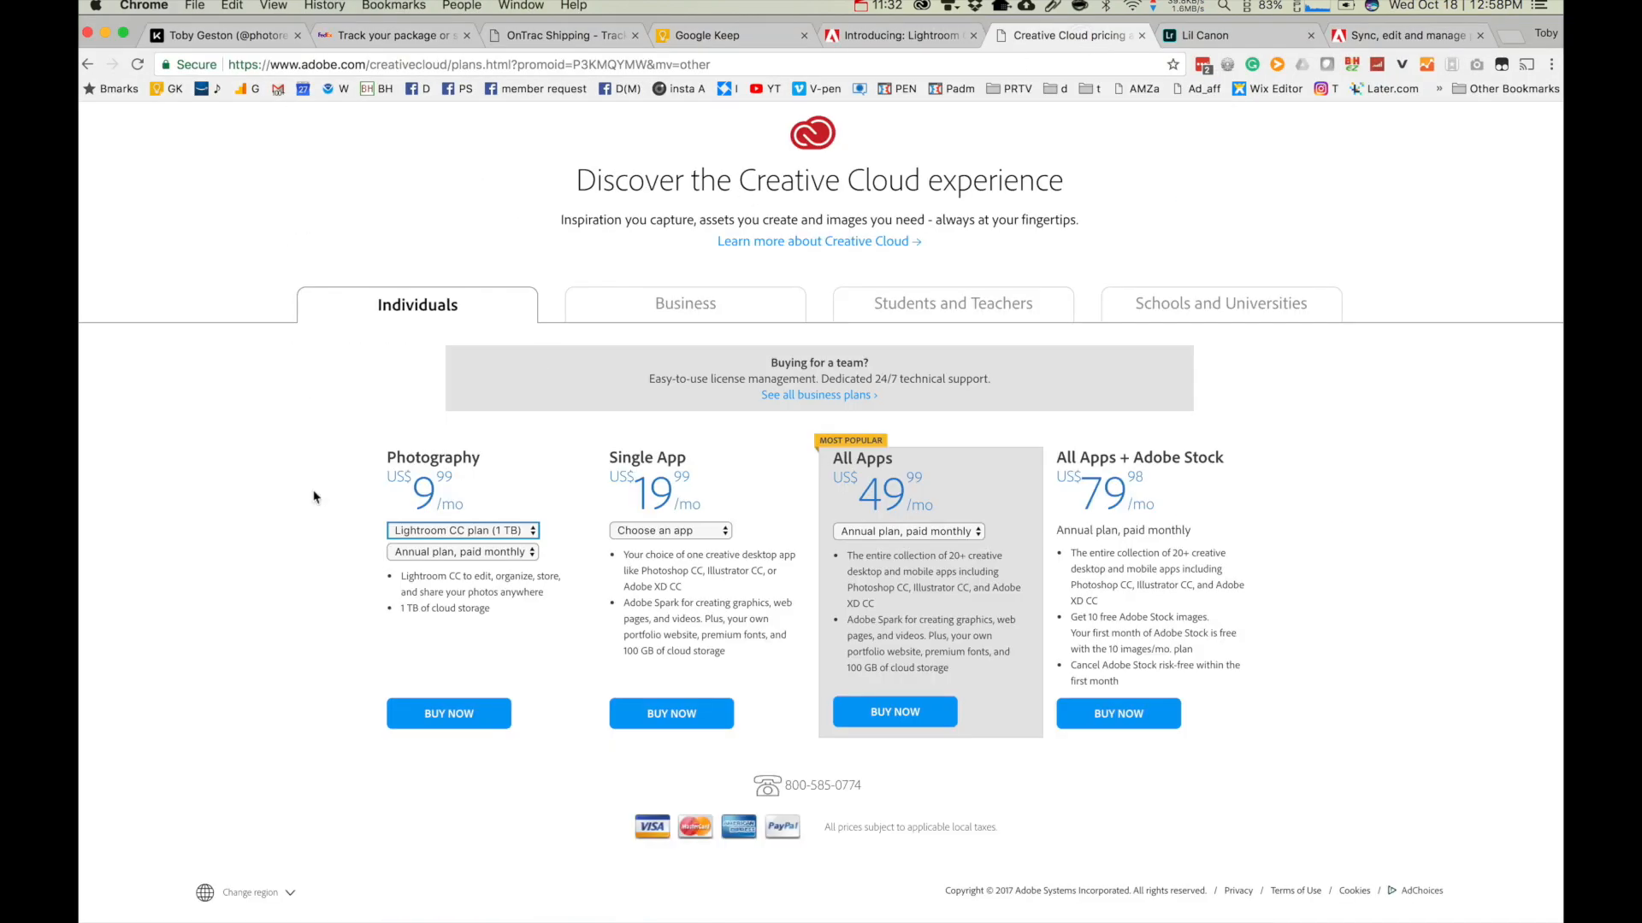
click(482, 530)
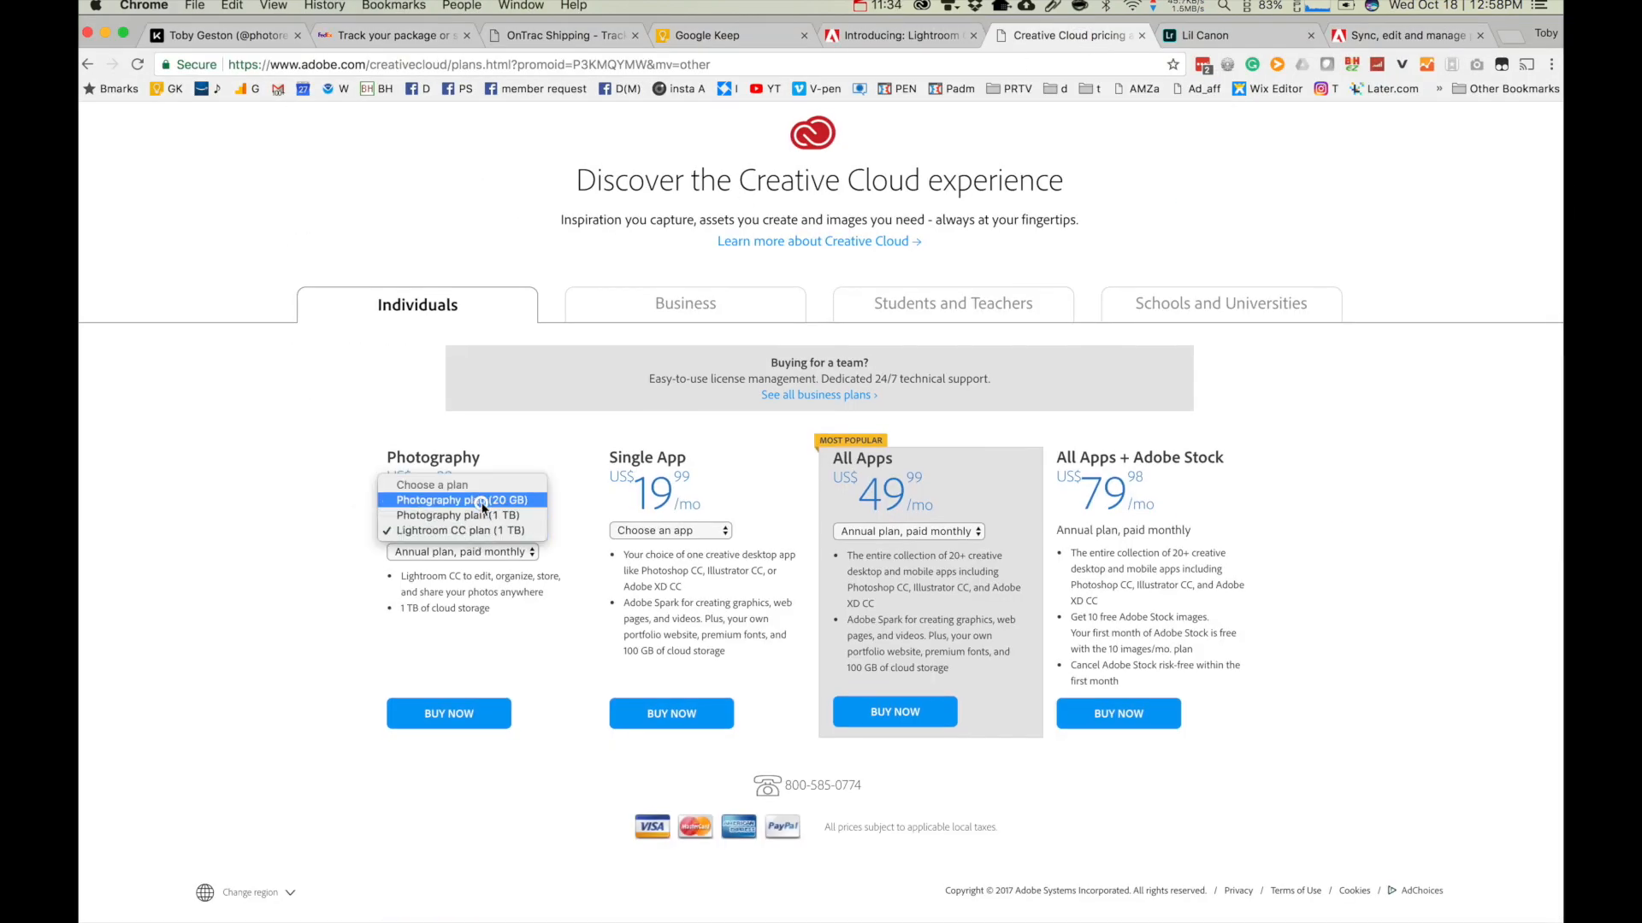
click(482, 502)
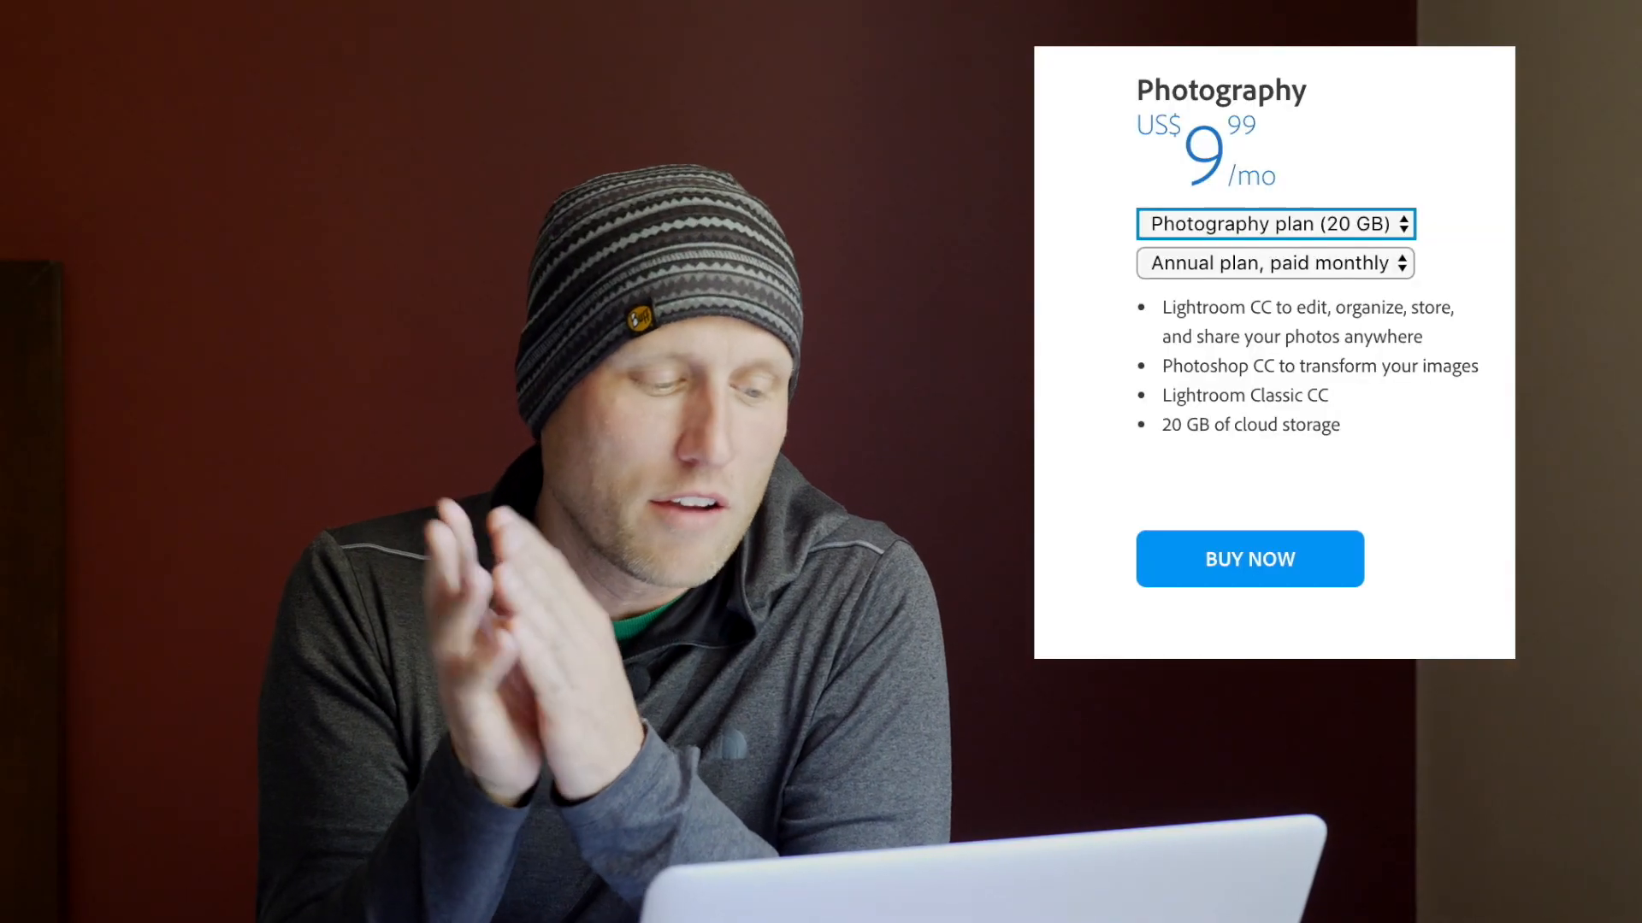